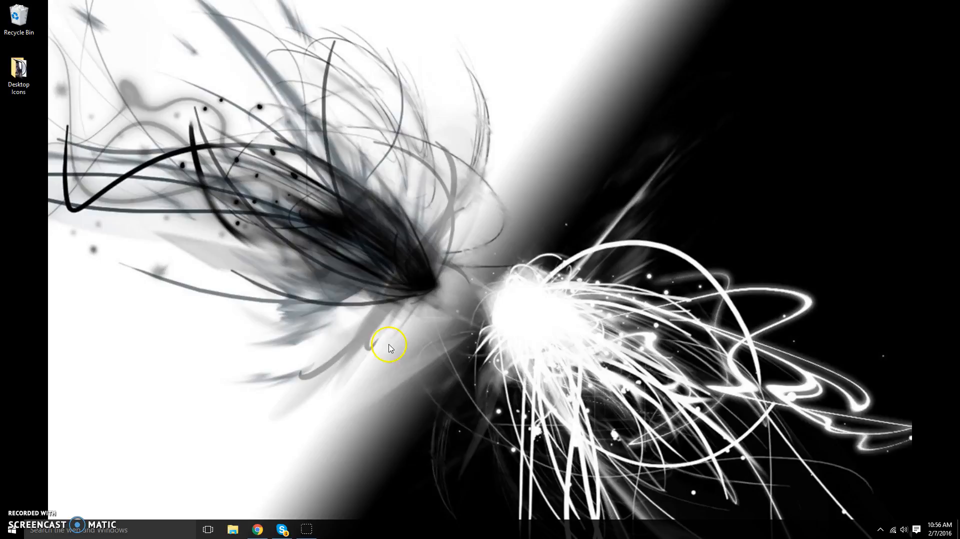
- Restore the minimized Chrome window from the taskbar
click(257, 529)
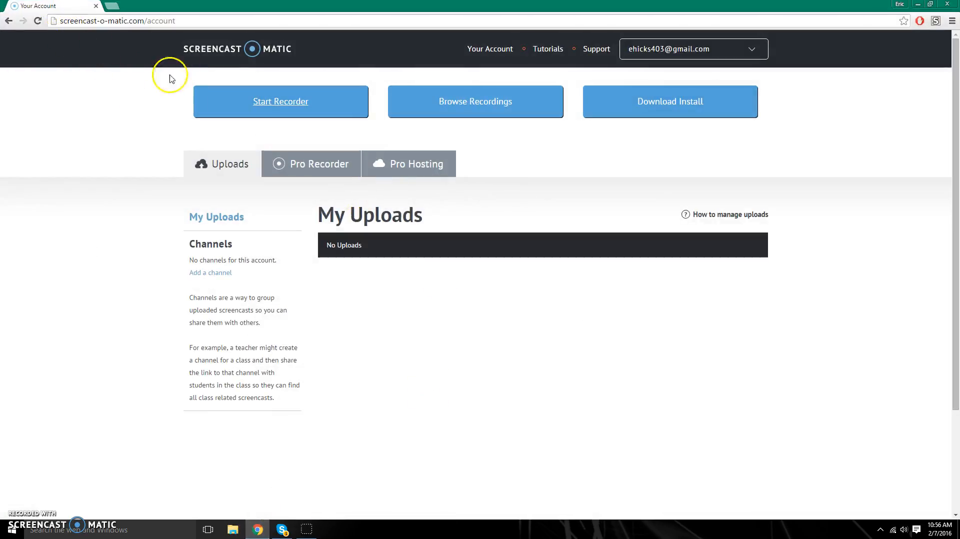
- Search 'google account', view the Accounts Help page, close it, and open a fresh tab
click(111, 7)
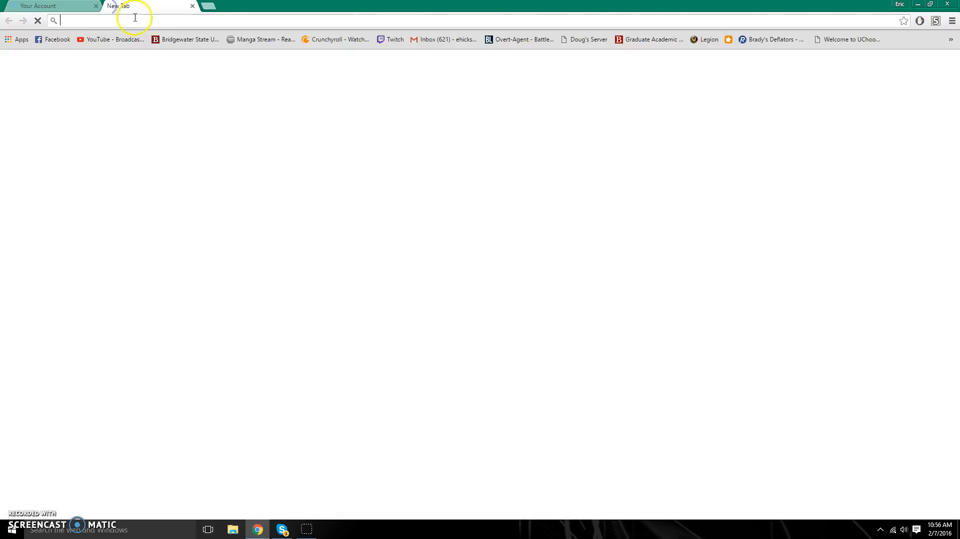
text(google account)
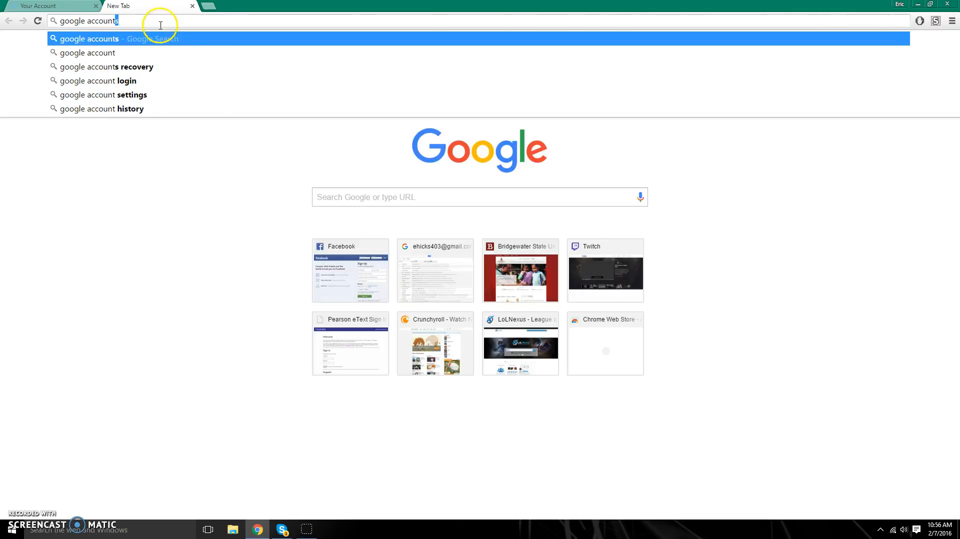
click(155, 38)
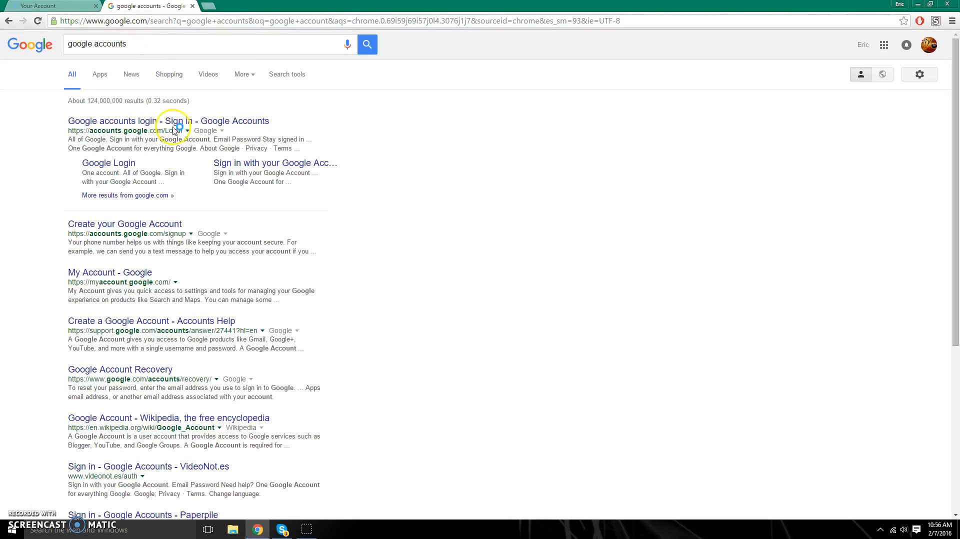
click(146, 323)
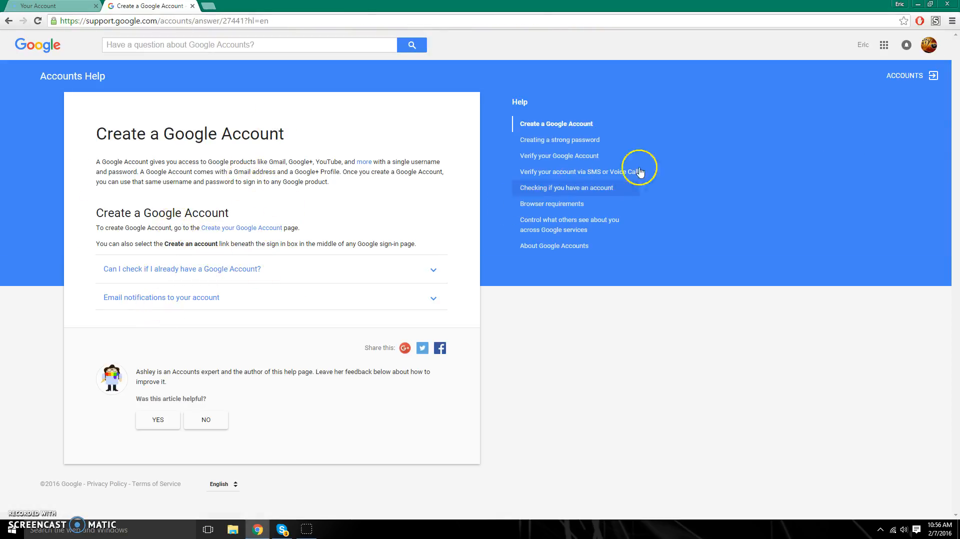
click(192, 6)
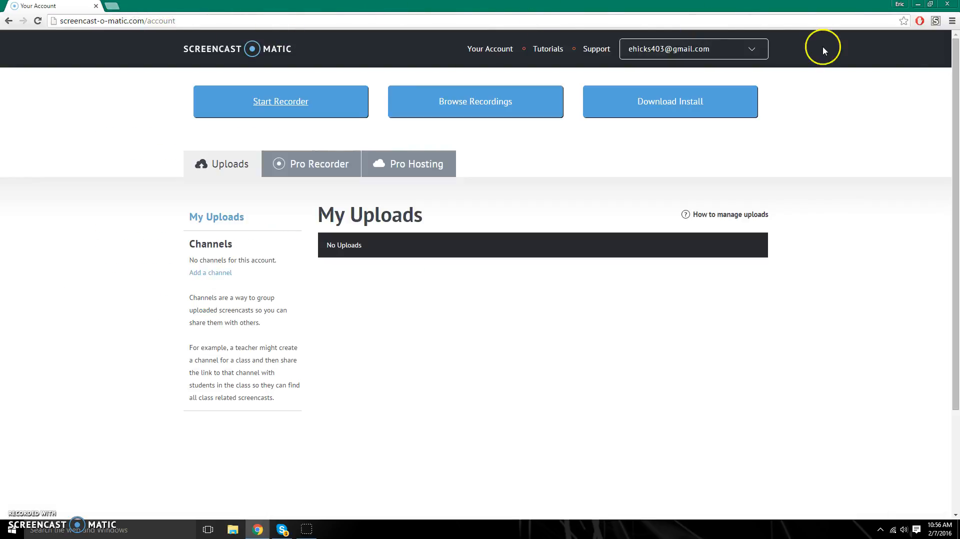
click(111, 7)
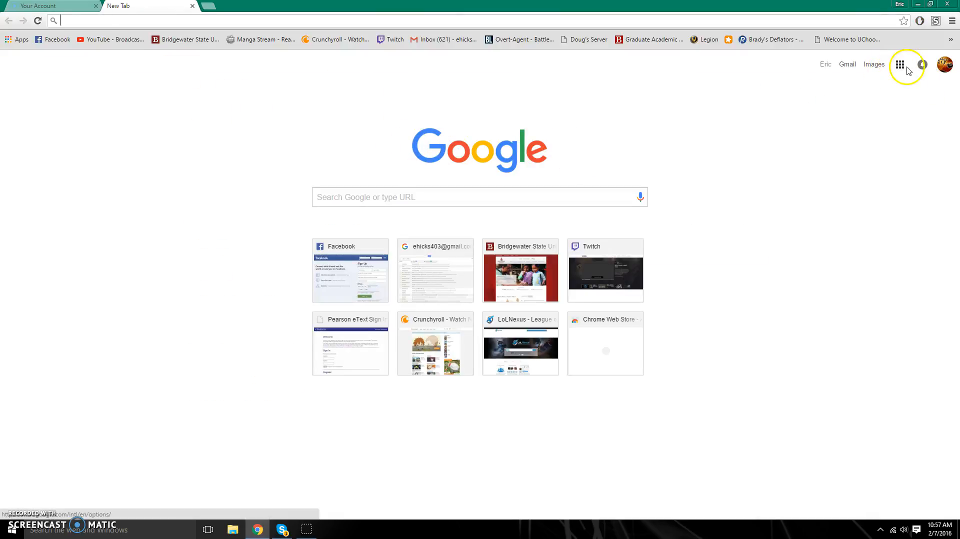
- Go to Google Drive through the apps grid and create a new Google Slides presentation
click(901, 65)
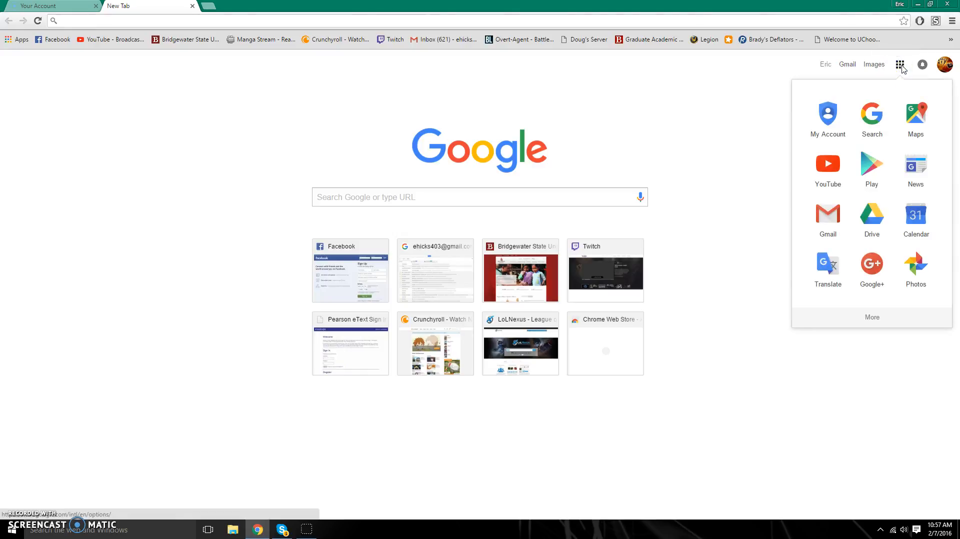
click(874, 215)
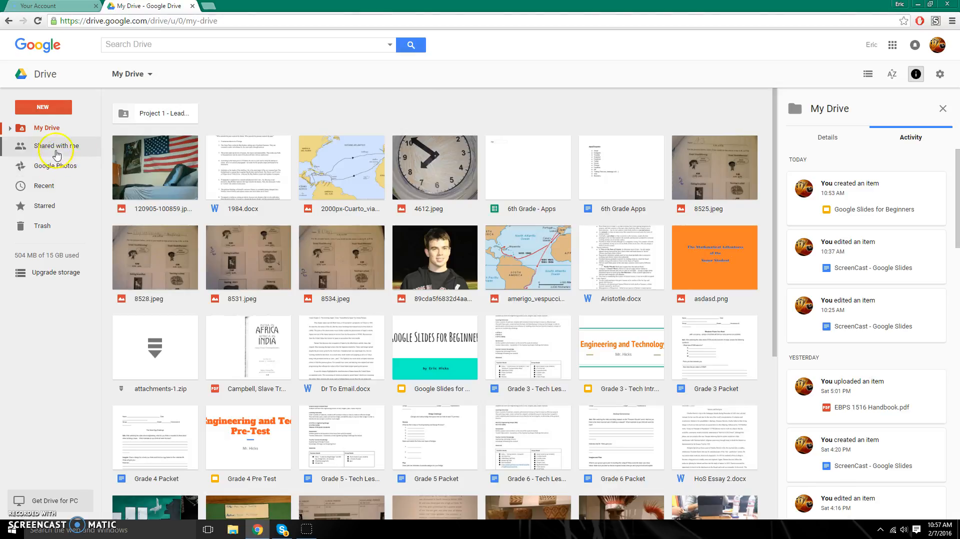
click(45, 109)
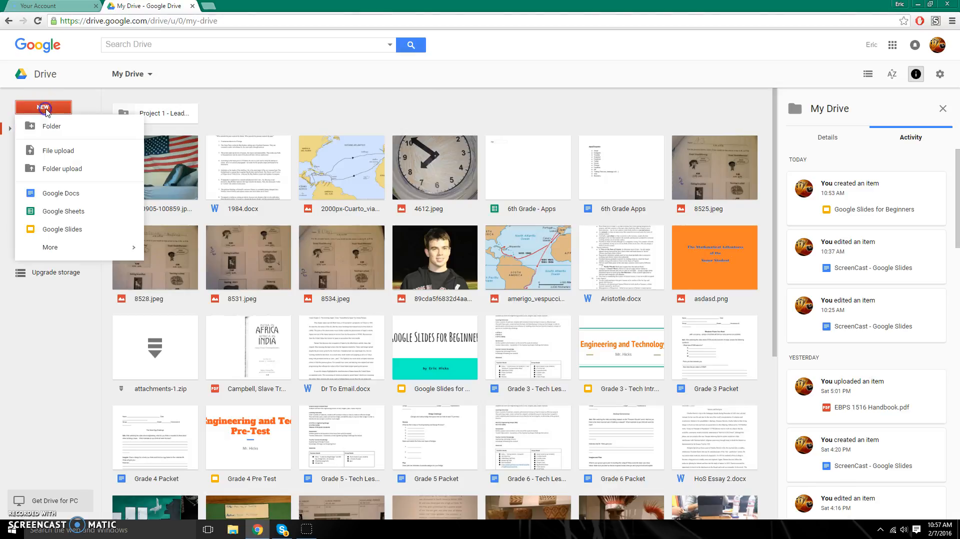
click(57, 134)
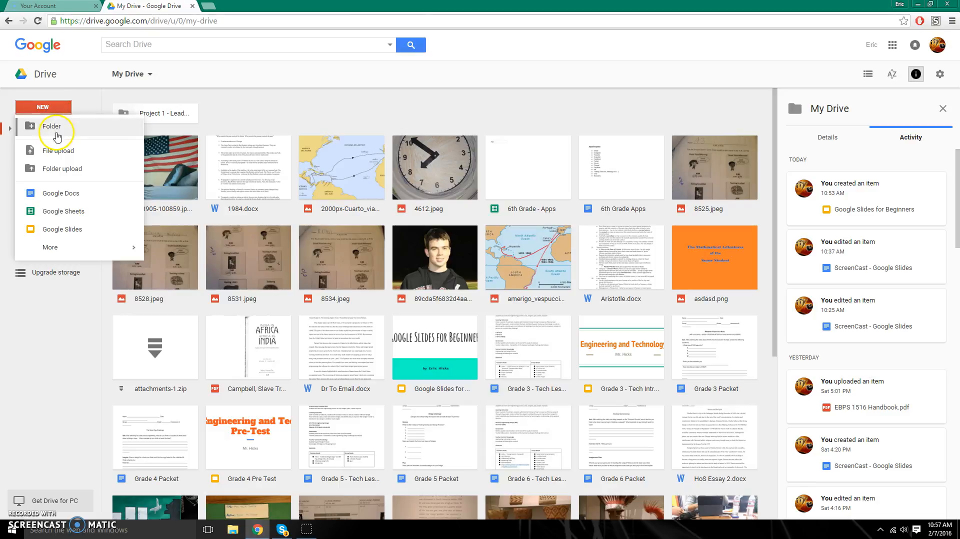
click(73, 237)
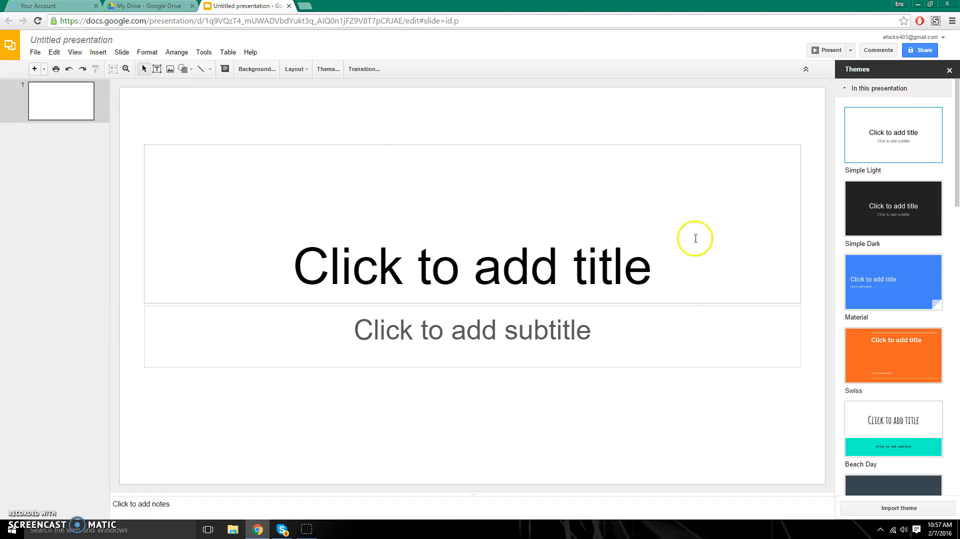
scroll(911, 167, down, 5)
scroll(911, 167, down, 8)
scroll(916, 207, down, 6)
scroll(916, 209, up, 5)
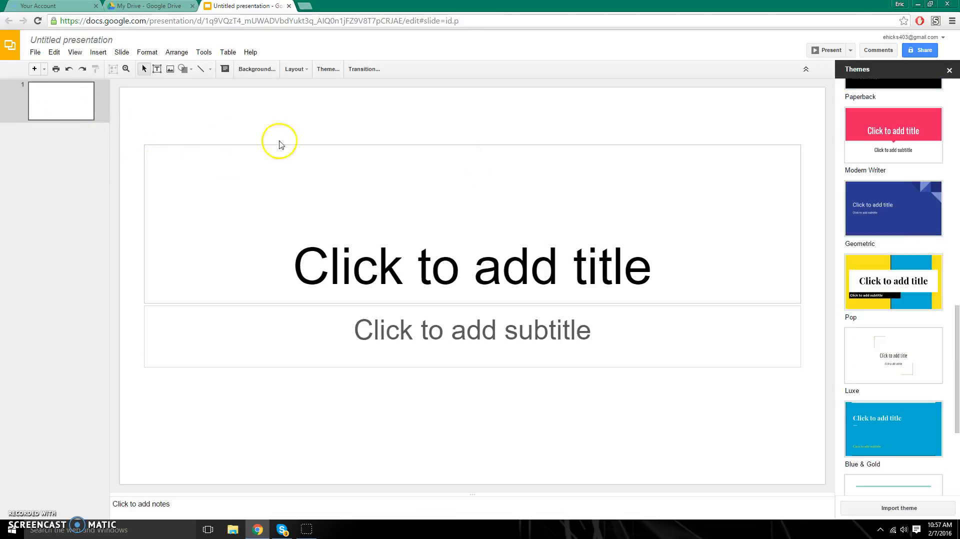
right_click(66, 98)
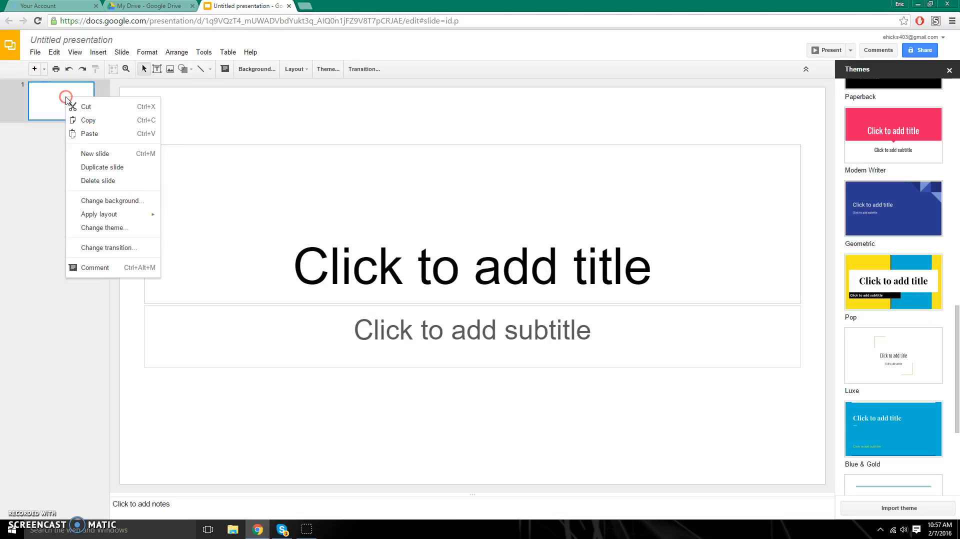
click(106, 200)
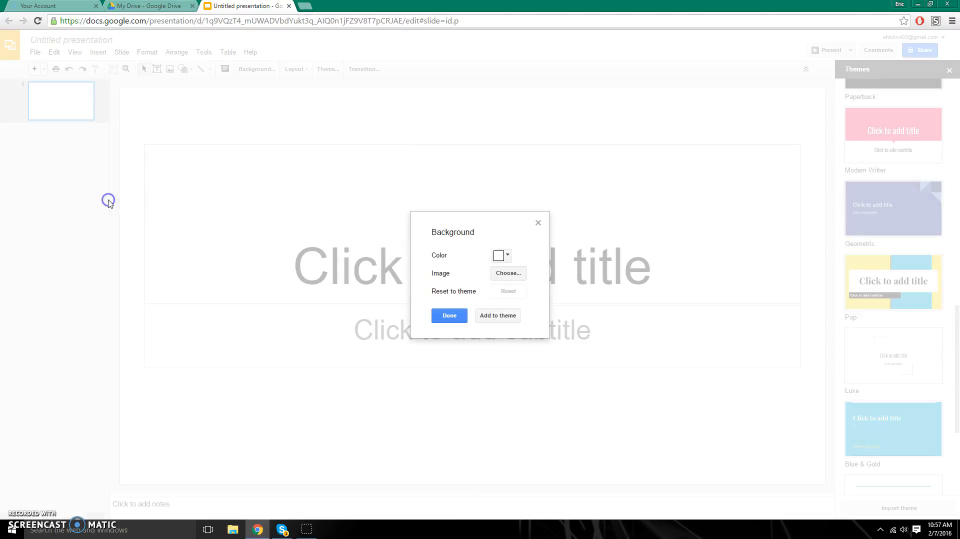
click(506, 260)
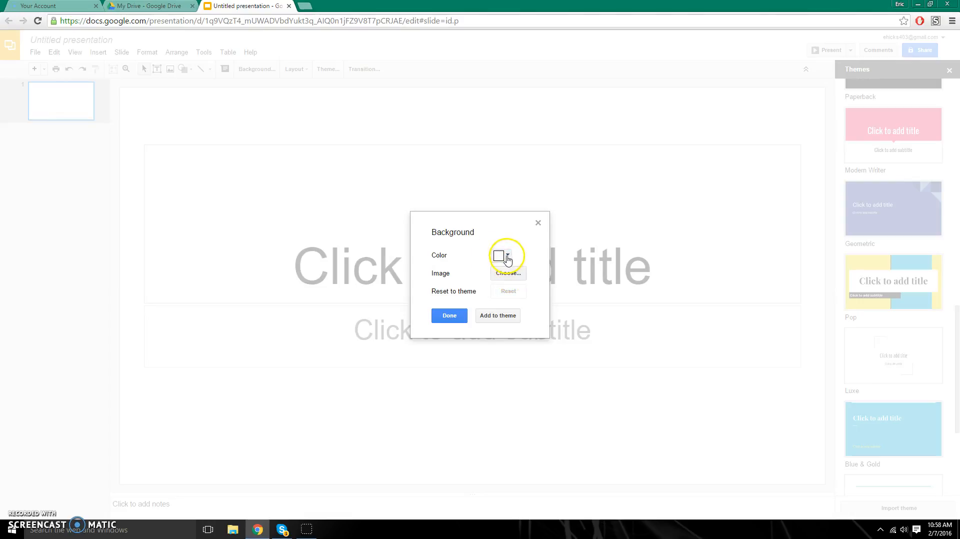
click(450, 316)
scroll(866, 235, up, 8)
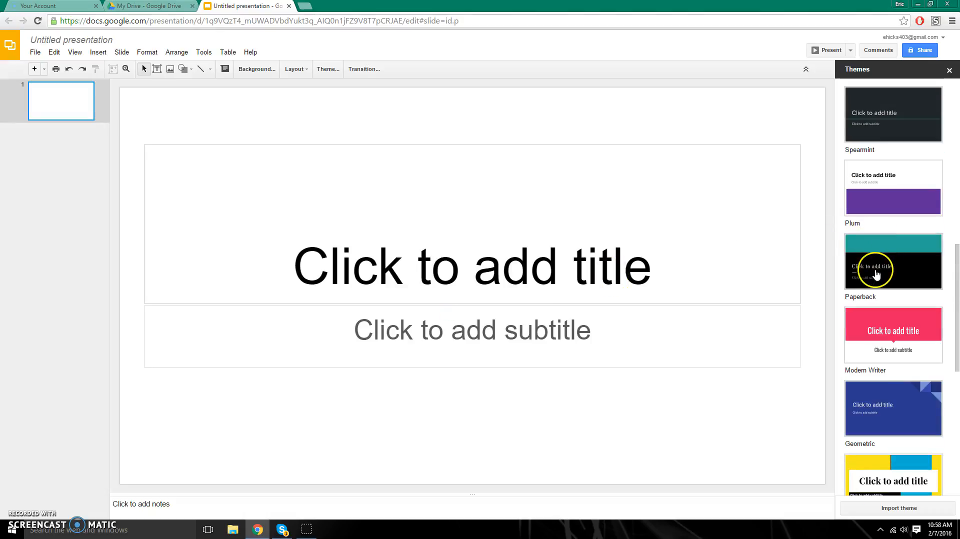
scroll(879, 273, up, 3)
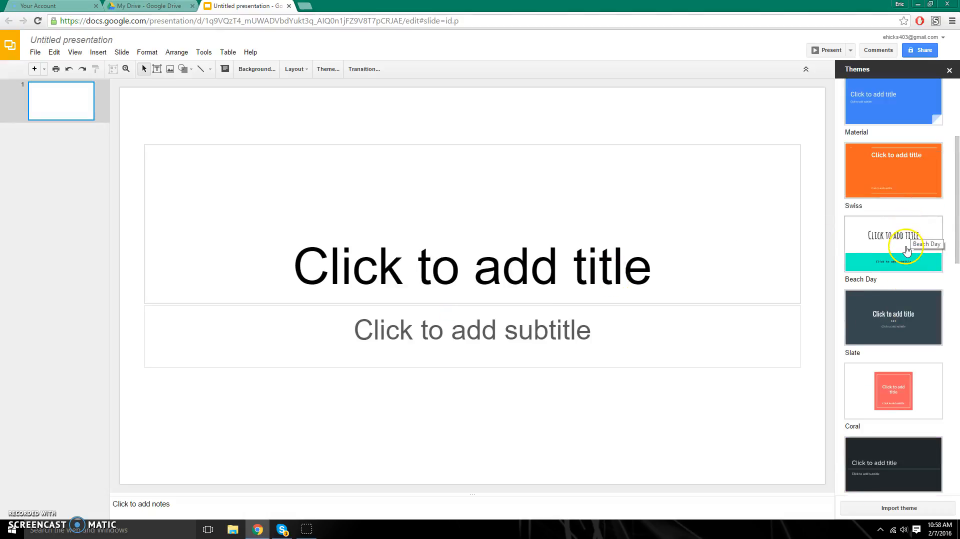
- Apply the Beach Day theme to the new presentation
click(869, 256)
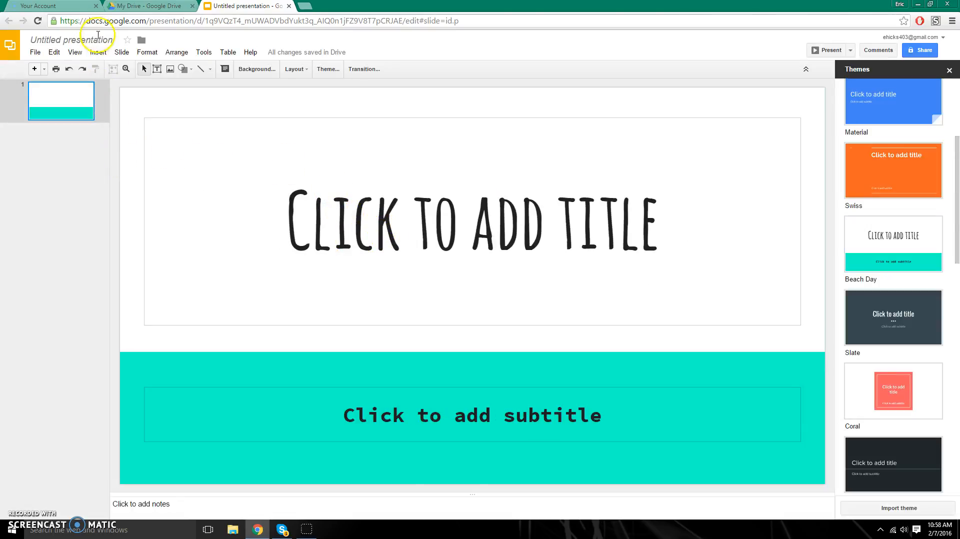
click(97, 39)
click(351, 223)
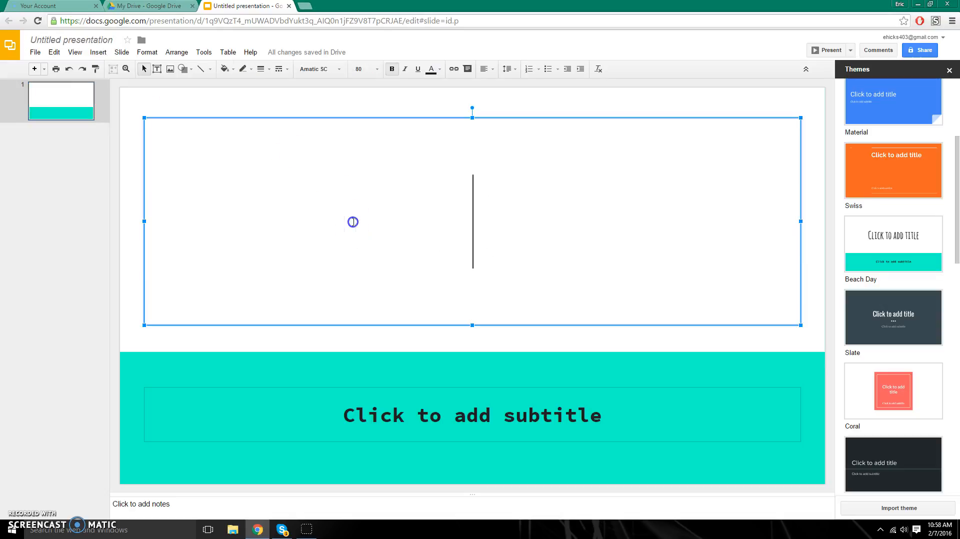
click(95, 40)
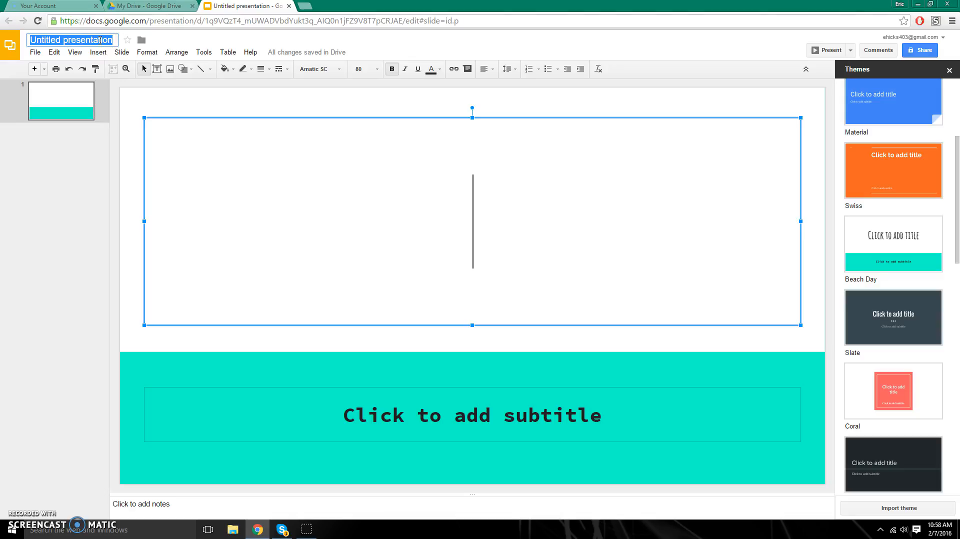
- Title the first slide 'Google Slides for Beginners', fixing 'Begginers' with the spelling suggestion
click(456, 218)
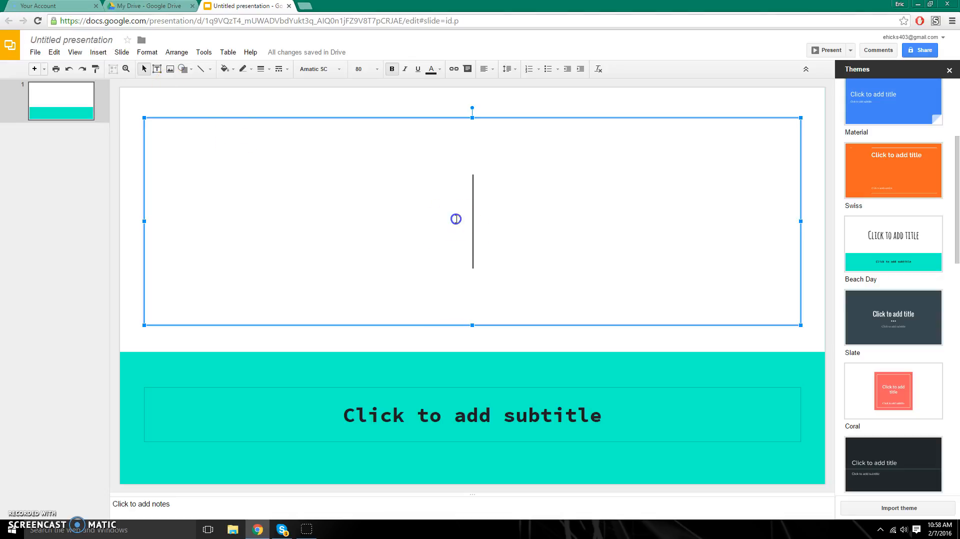
click(442, 219)
click(434, 218)
text(Google Slides)
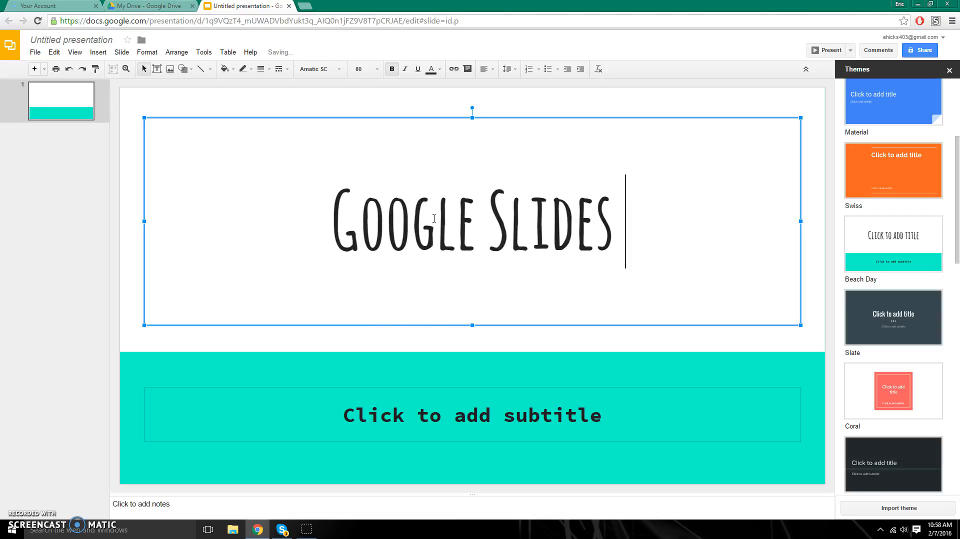
text( for Begginers)
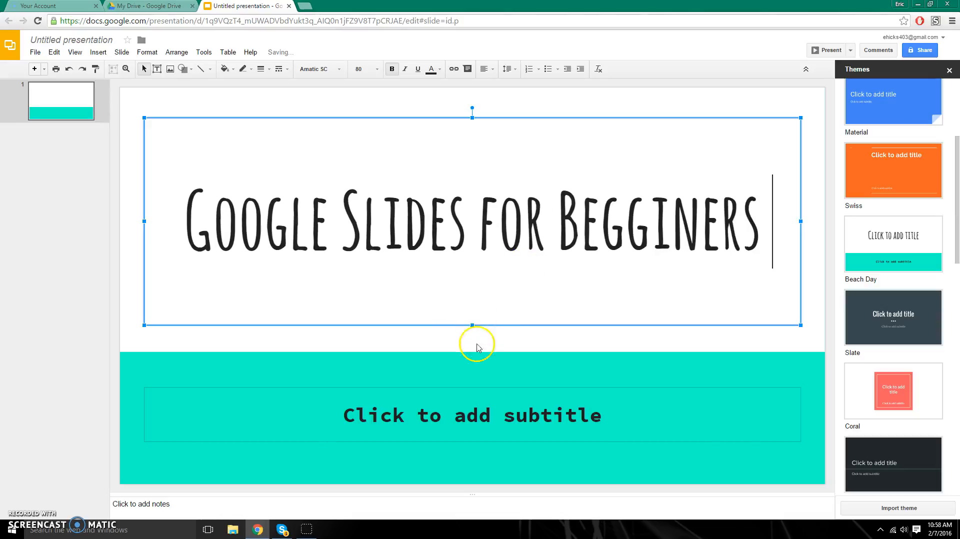
click(474, 415)
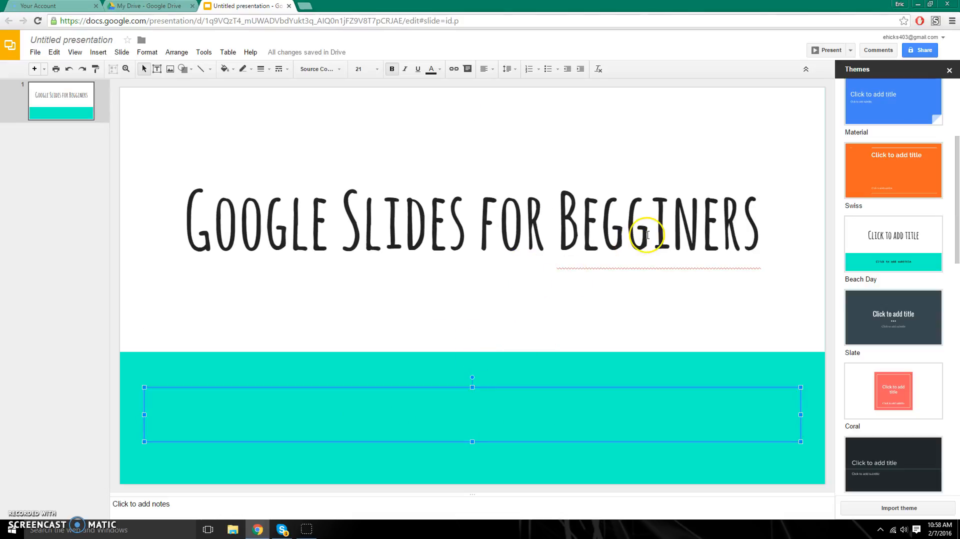
right_click(649, 234)
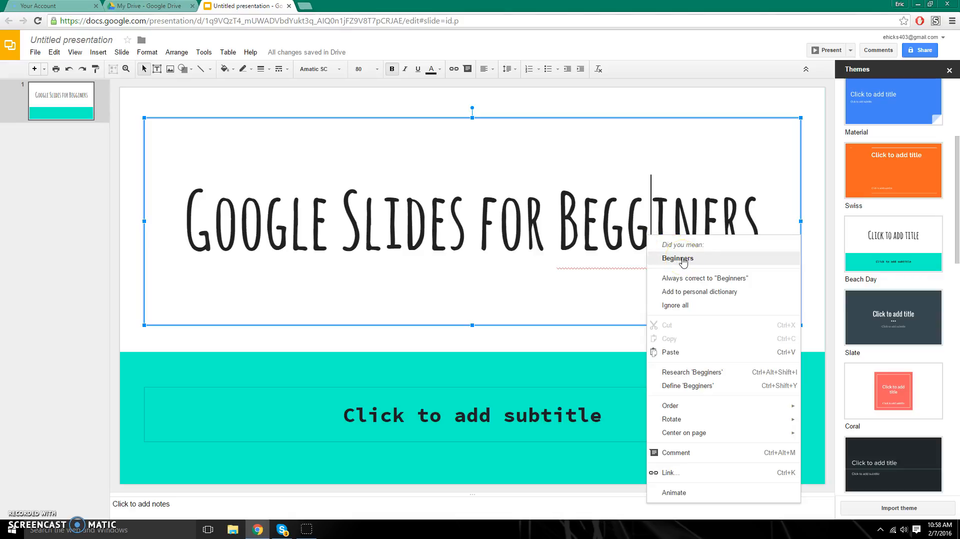
click(680, 259)
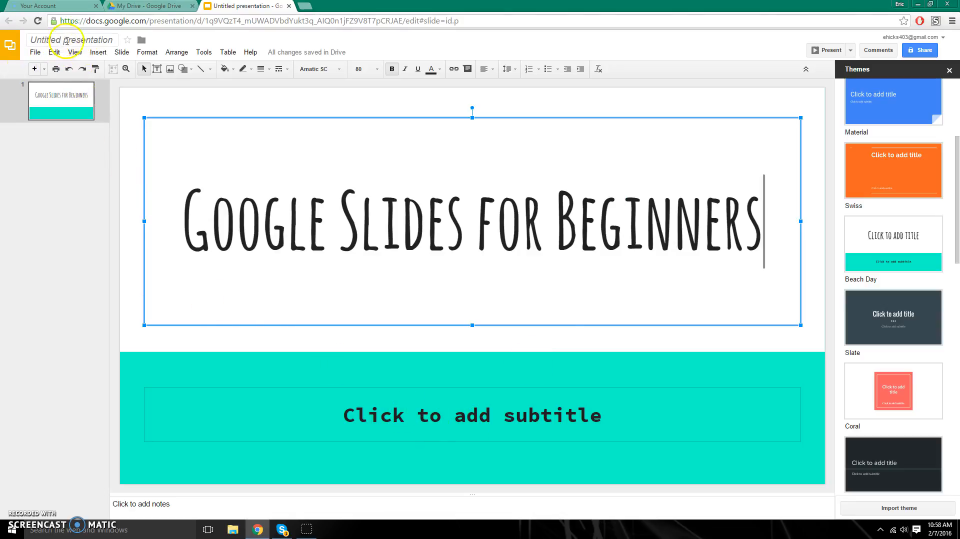
- Name the presentation 'Google Slides for Beginners' and add a 'by' subtitle with the author's full name
click(82, 40)
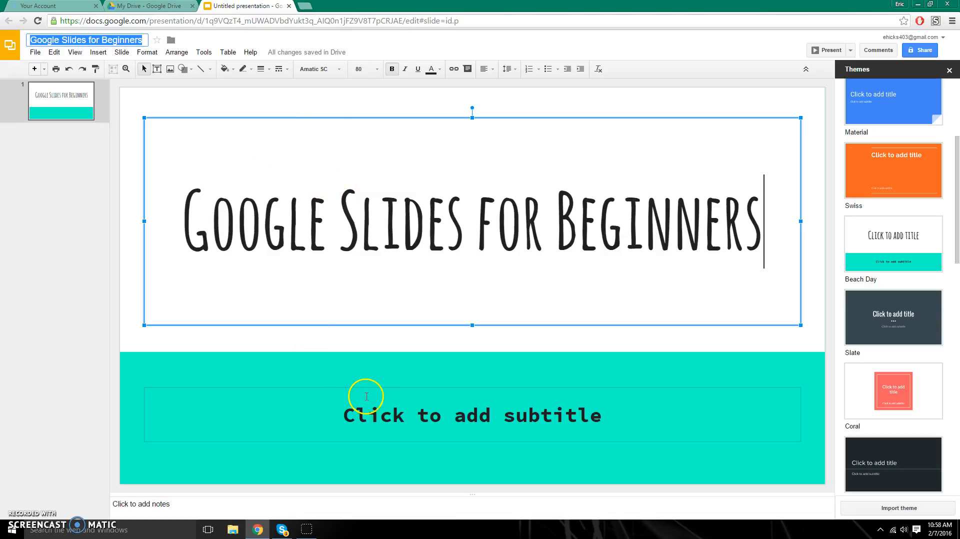
click(344, 416)
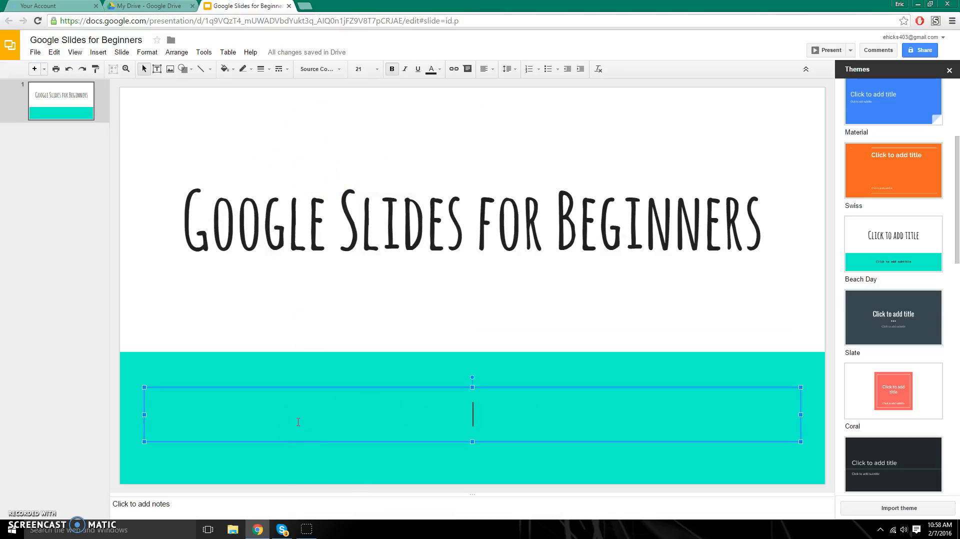
text(by)
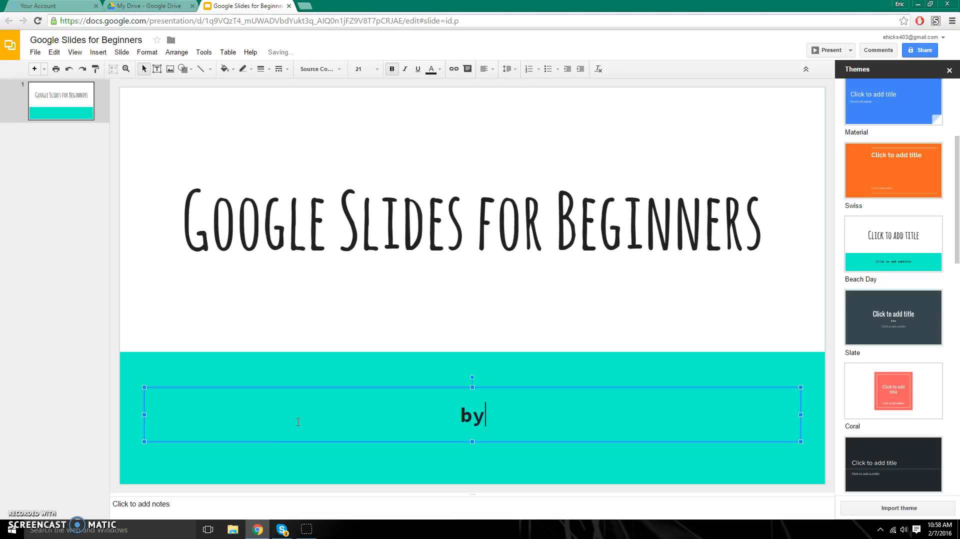
text( Eri)
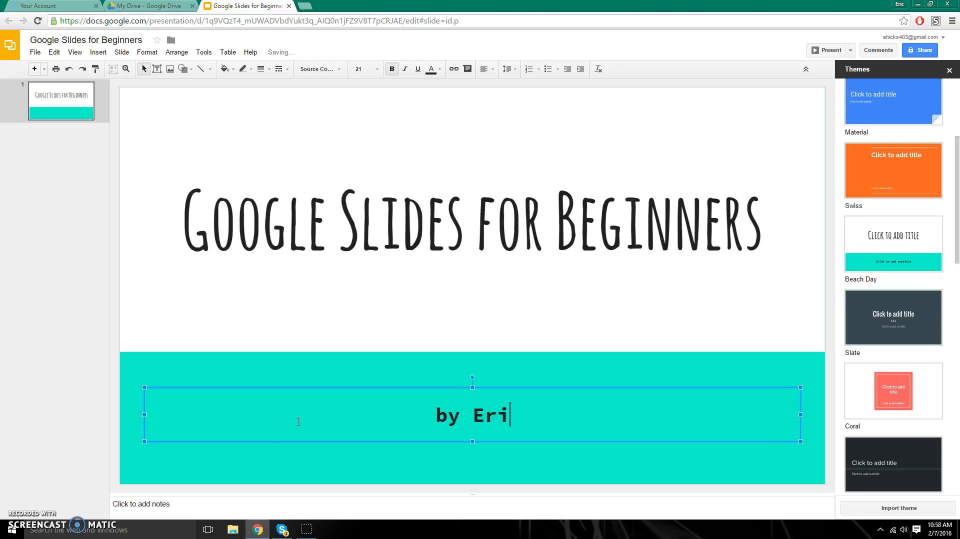
text(c Hicks)
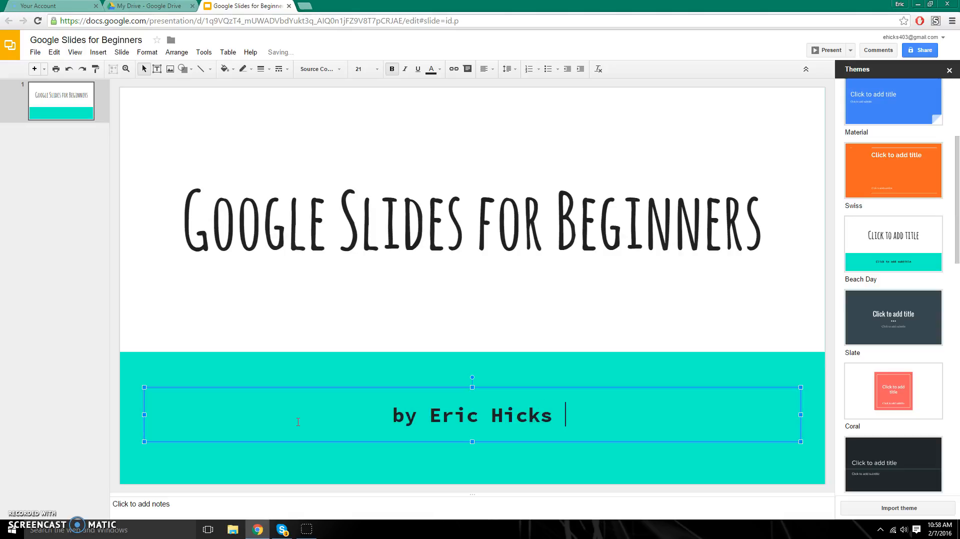
click(285, 160)
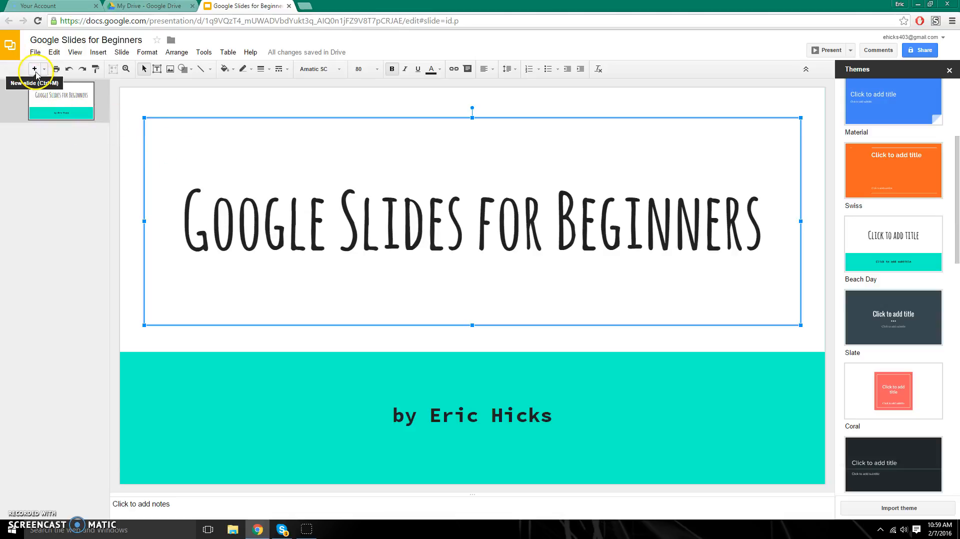
- Insert a second slide and apply the Title and two columns layout to it
click(34, 69)
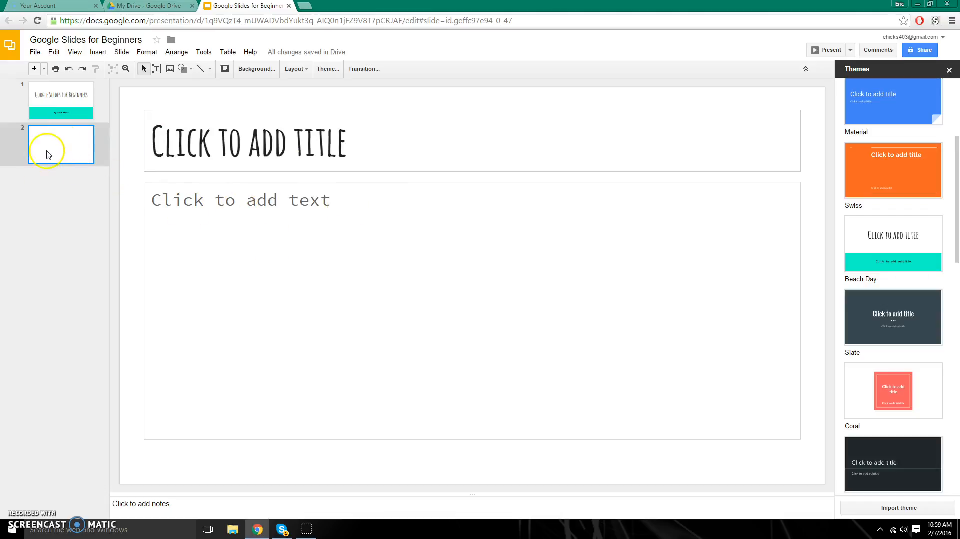
right_click(66, 145)
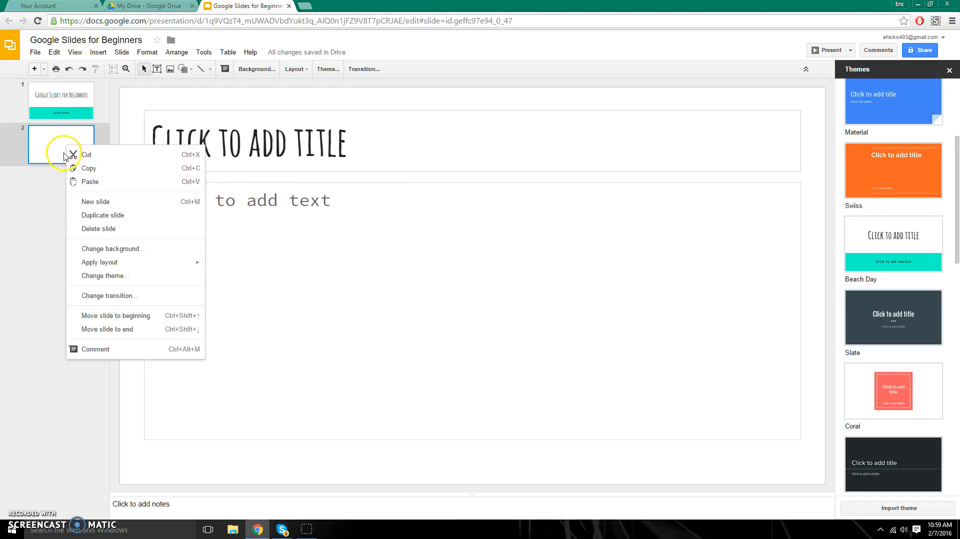
mouse_move(120, 266)
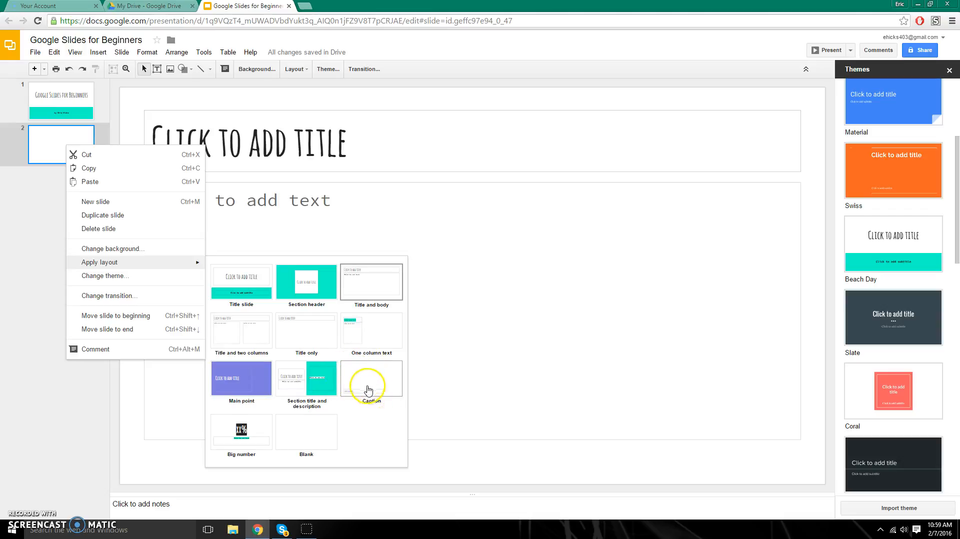
click(249, 338)
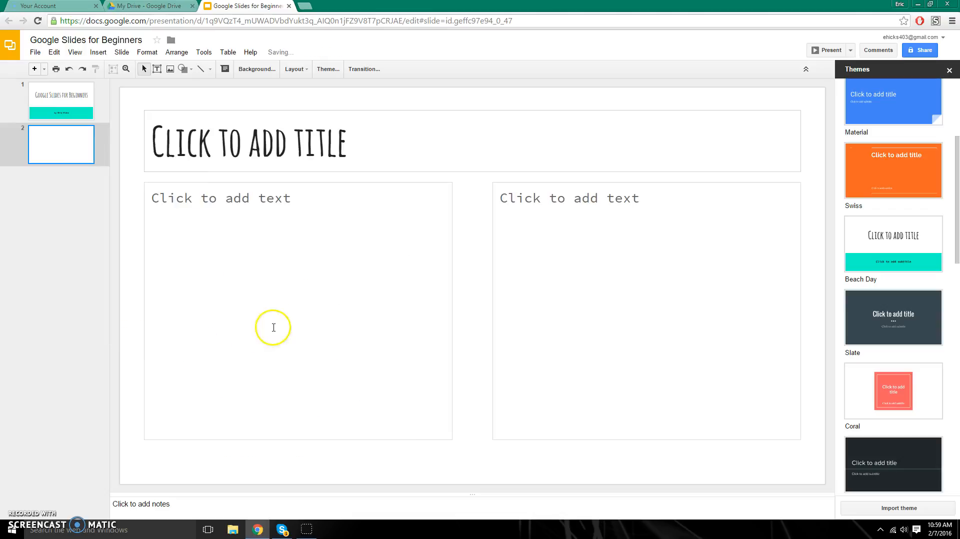
- Title slide 2 'Why use Google Slides?' and delete the dash bullet in the left column
click(287, 159)
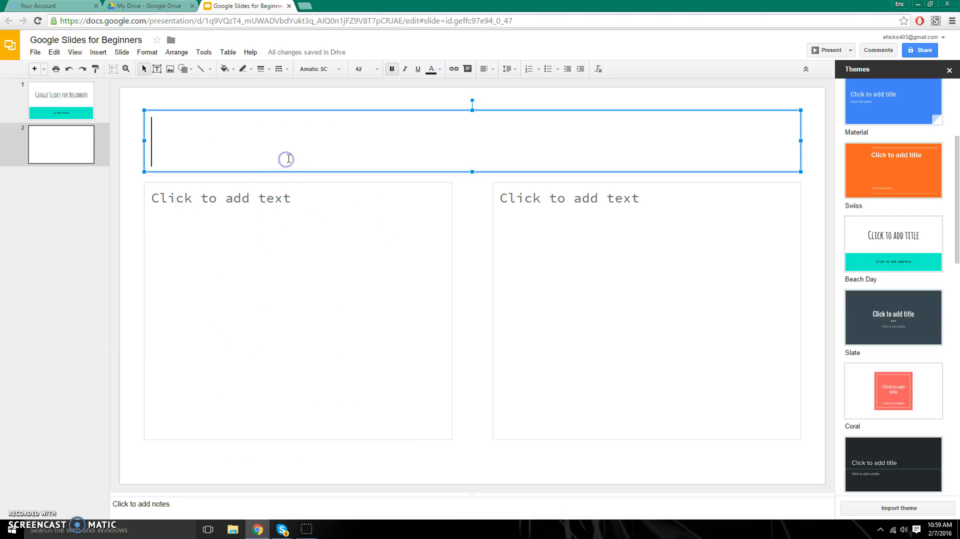
text(WHy )
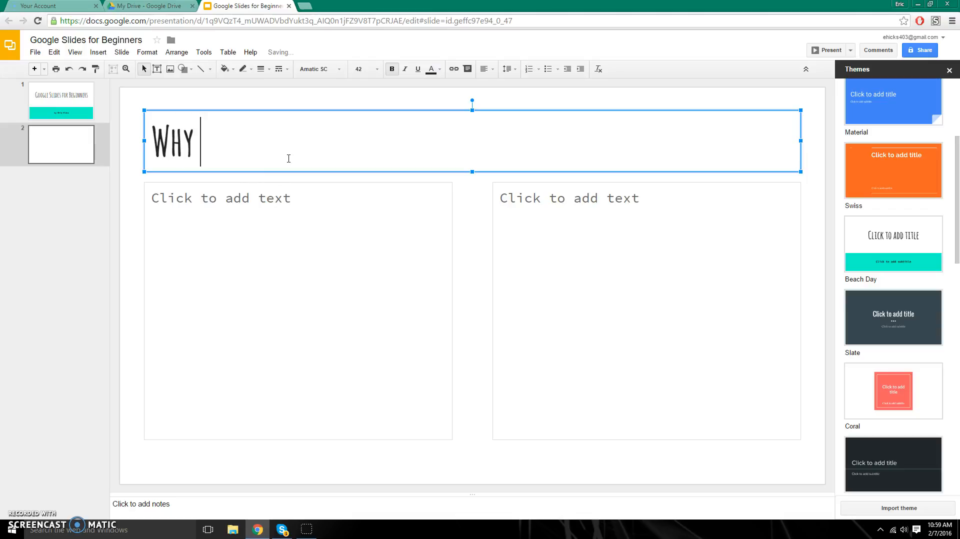
text(use Google )
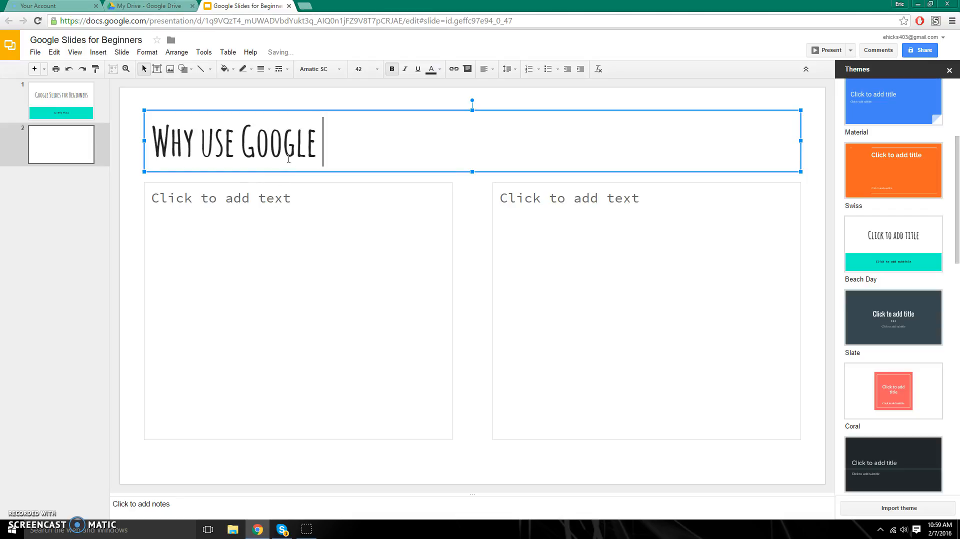
text(Slides)
text(?)
click(187, 215)
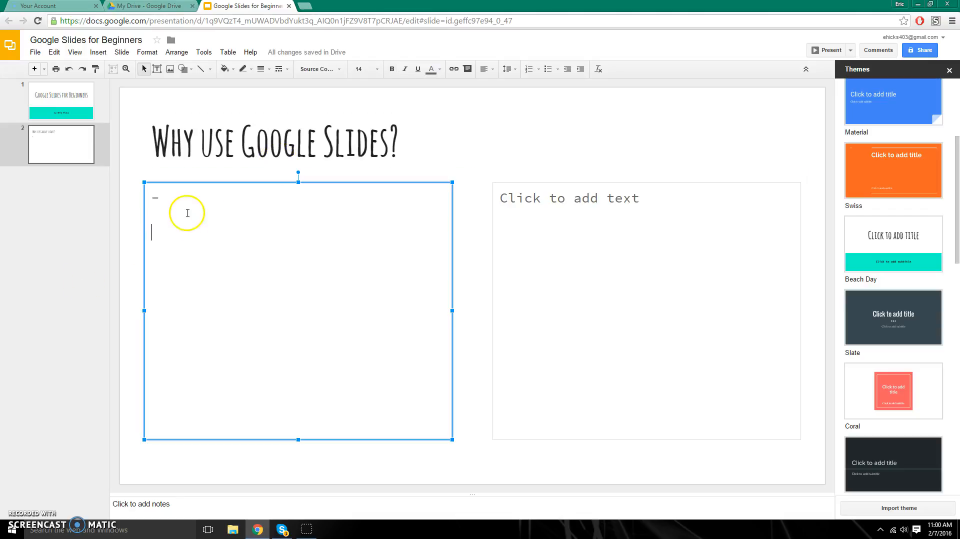
key(BackSpace)
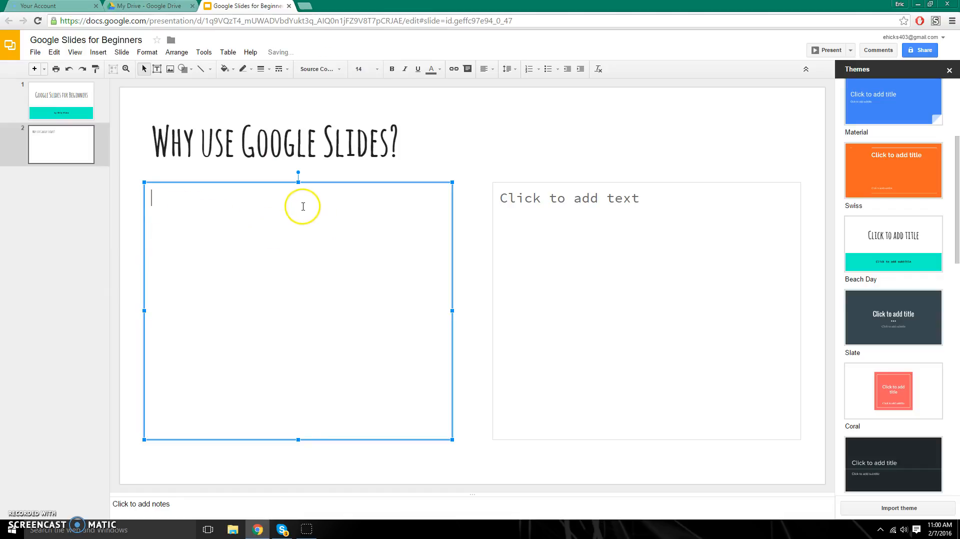
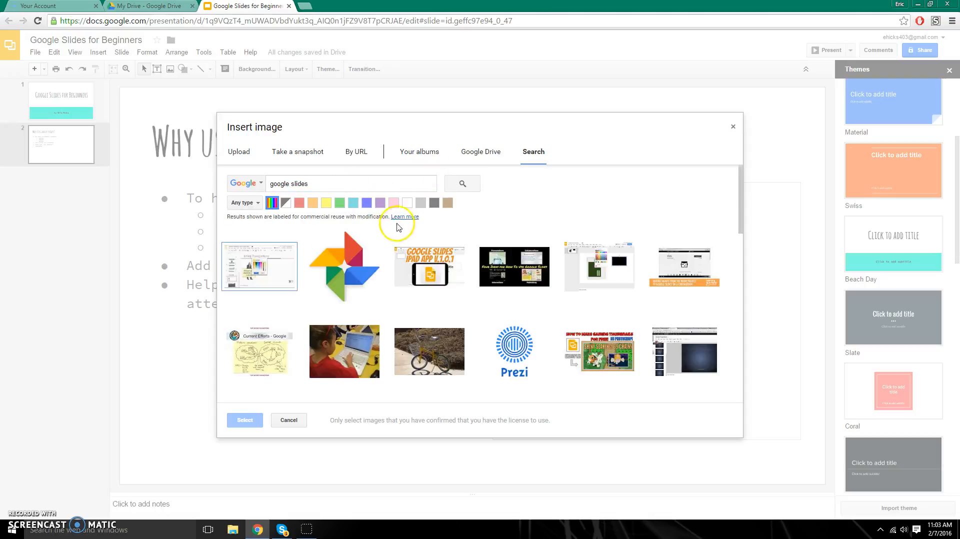
- Insert the multicolored Google Photos pinwheel image from the search results onto slide 2
scroll(501, 270, down, 3)
scroll(528, 276, down, 4)
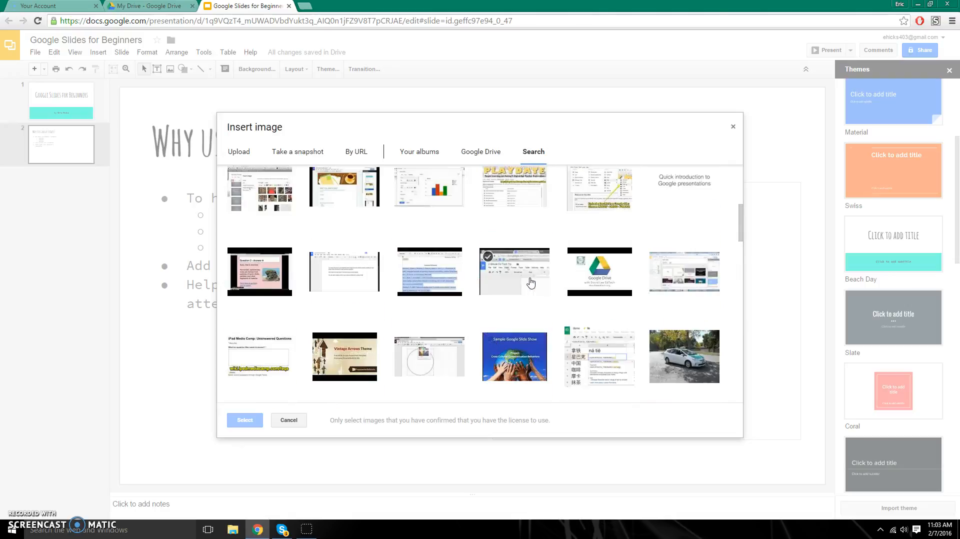
scroll(450, 290, up, 5)
scroll(610, 300, up, 2)
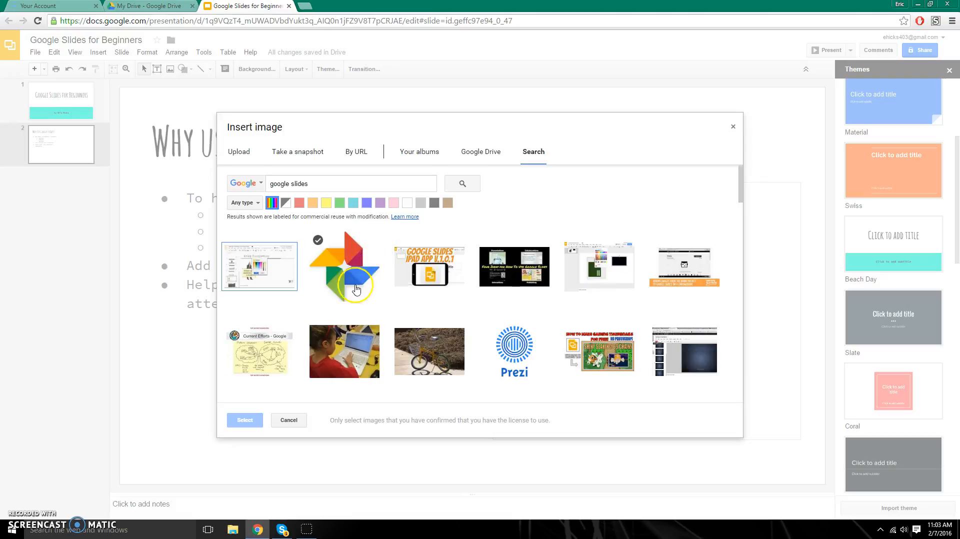
click(351, 269)
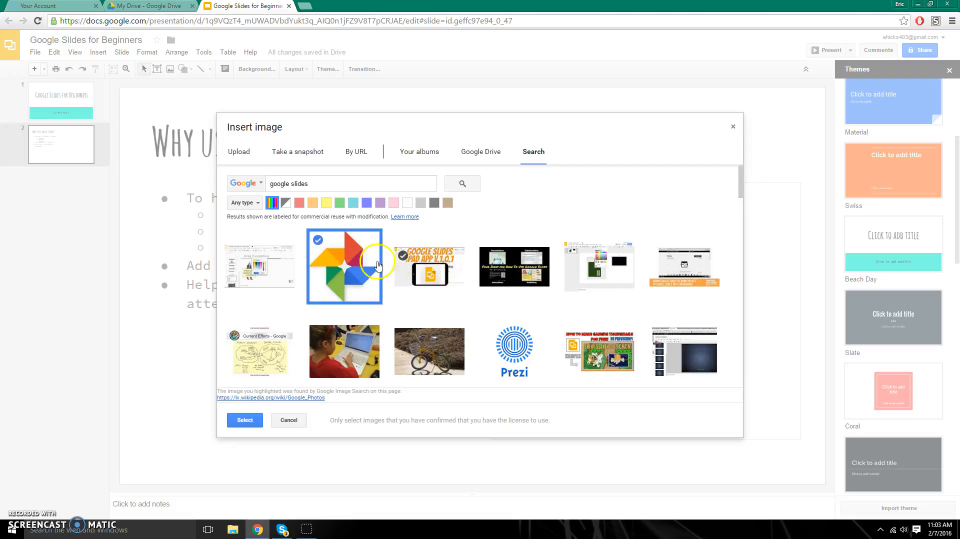
click(245, 420)
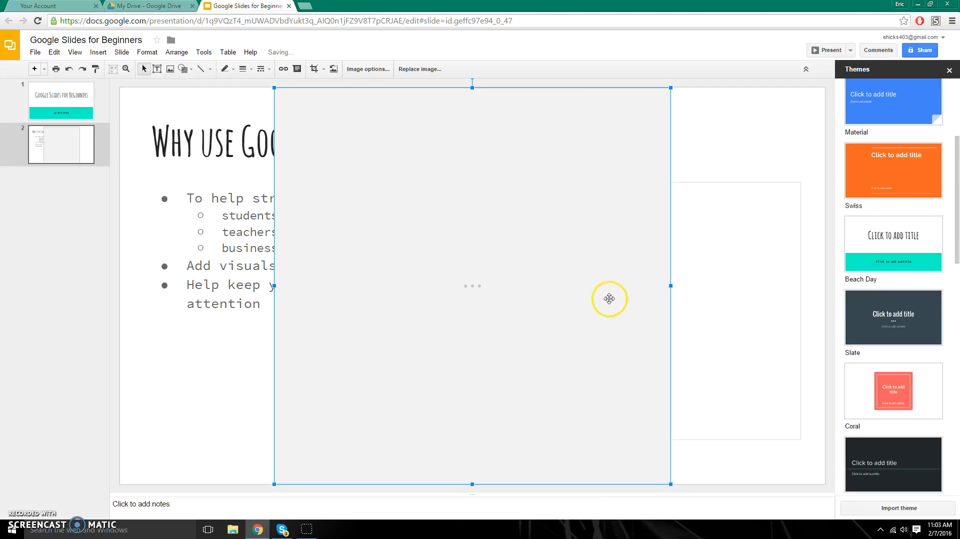
- Shrink the pinwheel image and move it over the right-hand column
drag(671, 88, 416, 312)
drag(385, 347, 640, 217)
drag(637, 278, 668, 314)
click(595, 181)
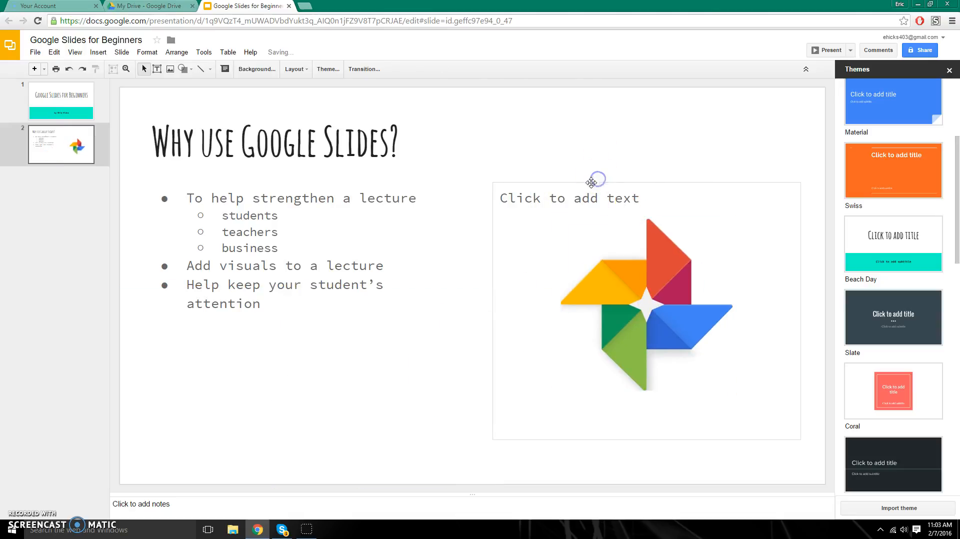
- Cut the empty right text box and move the pinwheel image to the top right
click(591, 183)
click(584, 153)
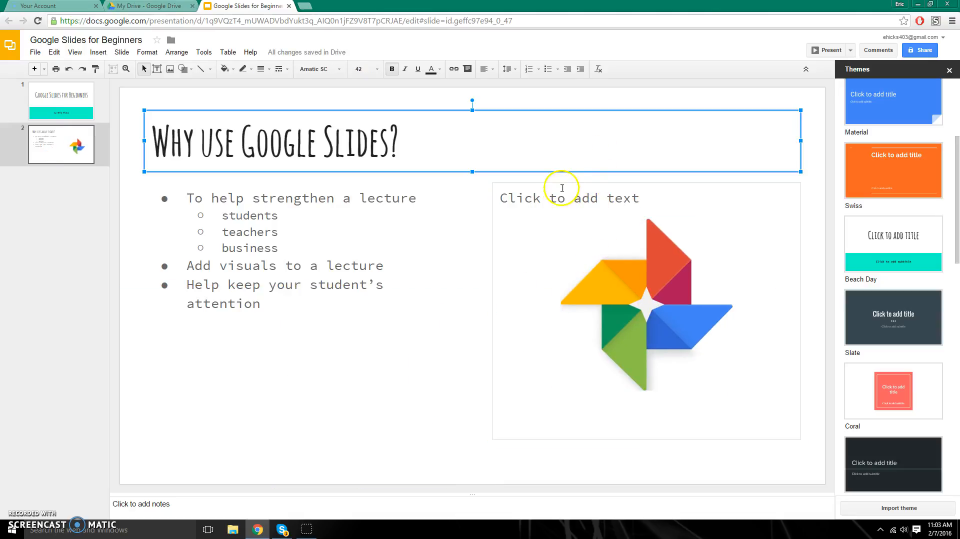
click(529, 184)
right_click(528, 185)
click(542, 191)
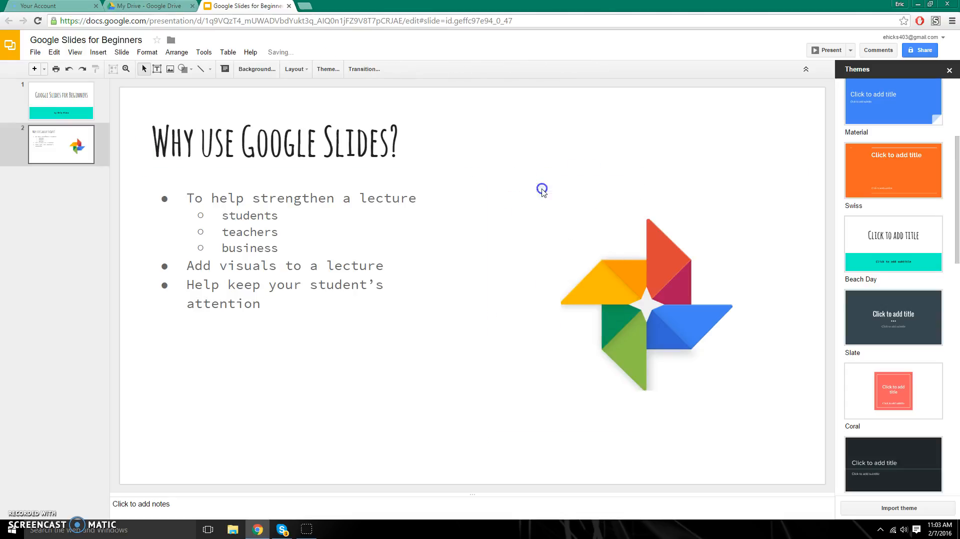
drag(618, 303, 618, 187)
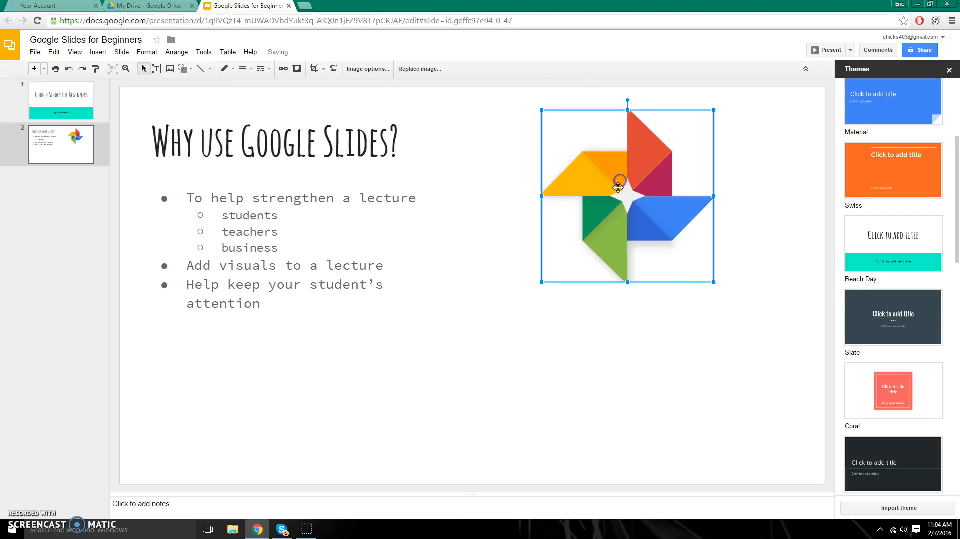
click(494, 304)
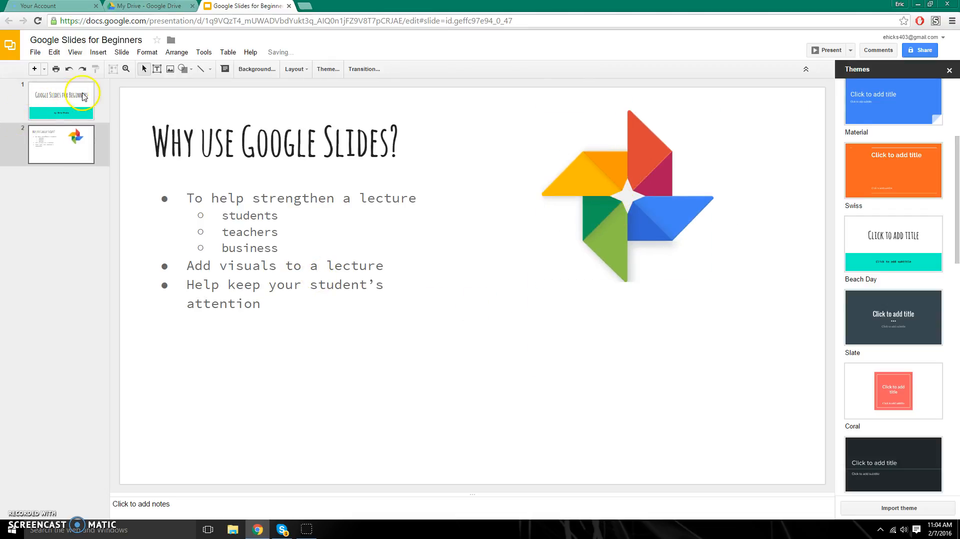
- Open the Insert video dialog, try the By URL and Search options, then cancel
click(98, 53)
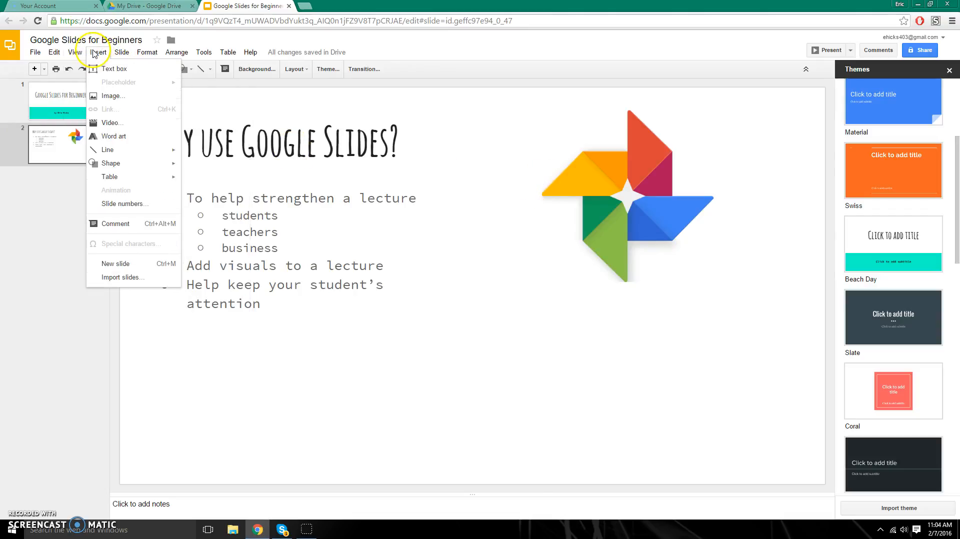
click(100, 125)
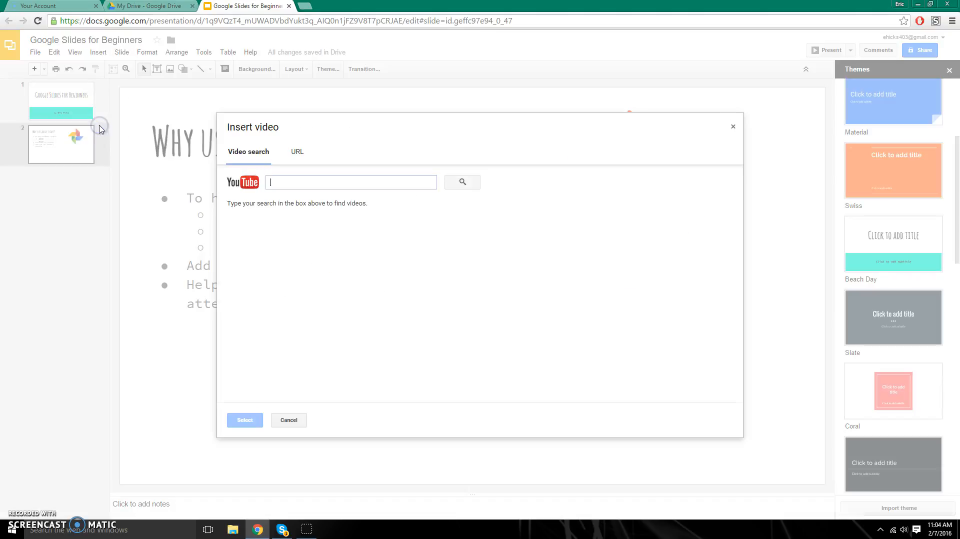
click(299, 158)
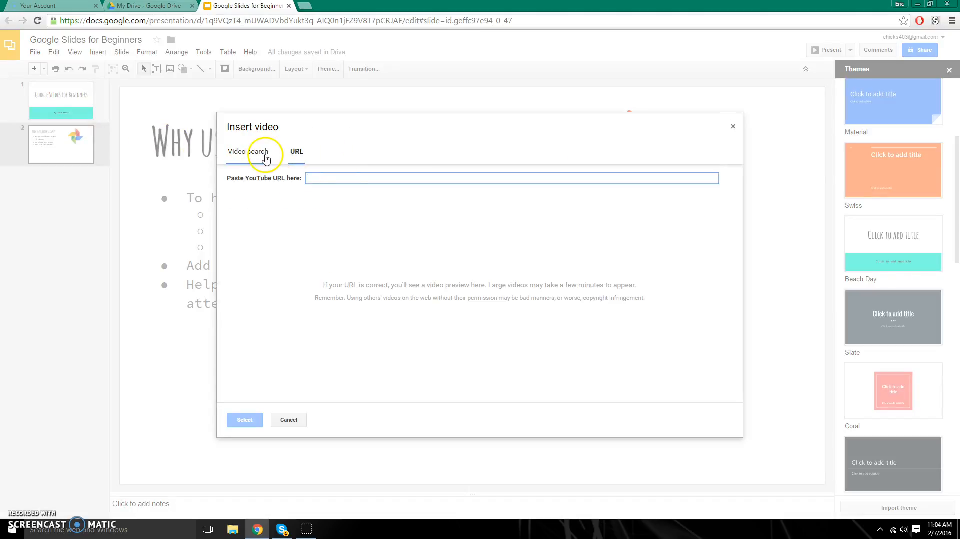
click(266, 158)
click(737, 129)
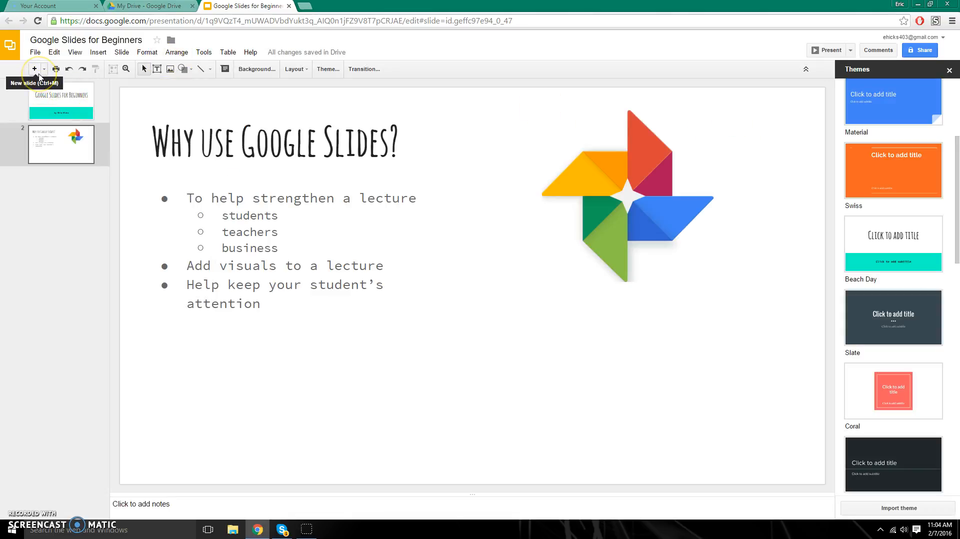
- Add a third slide and apply the Caption layout to it
click(38, 74)
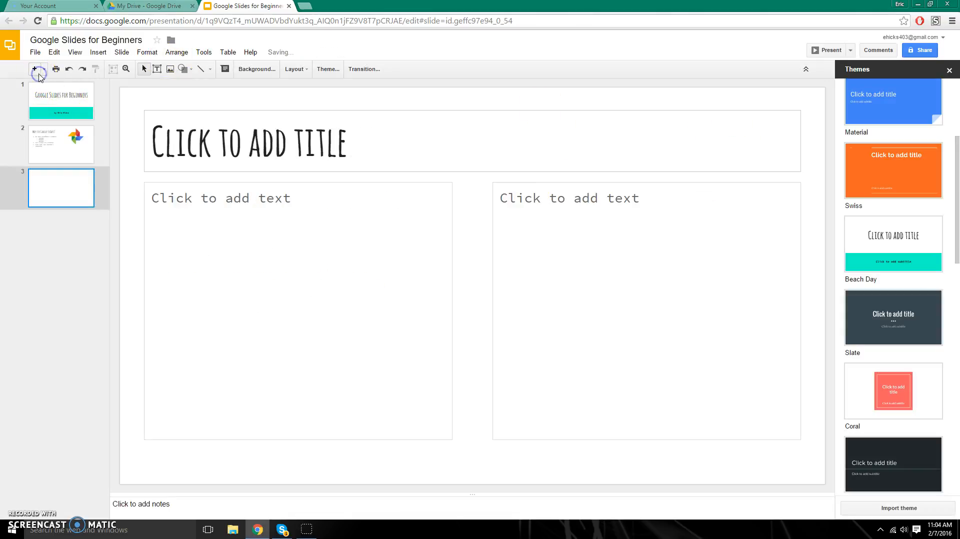
right_click(64, 195)
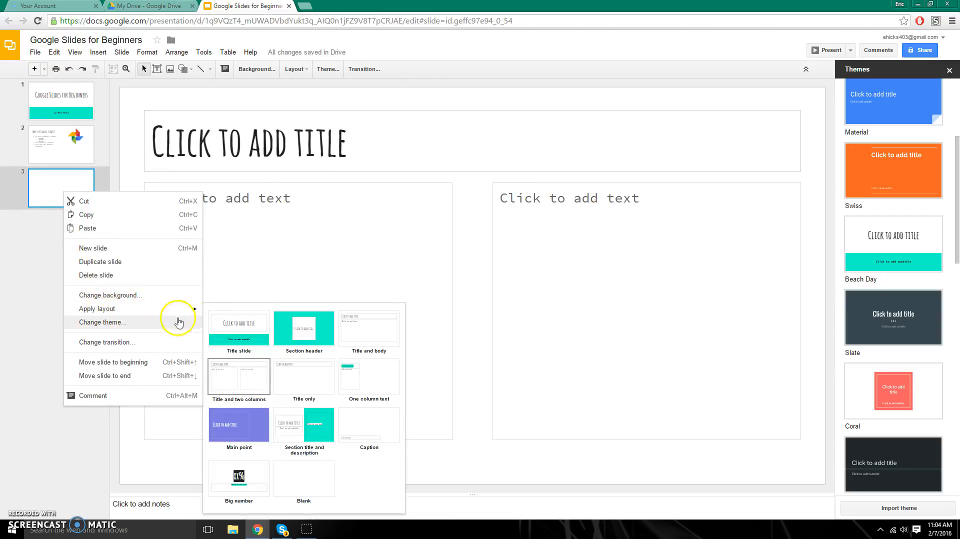
click(369, 424)
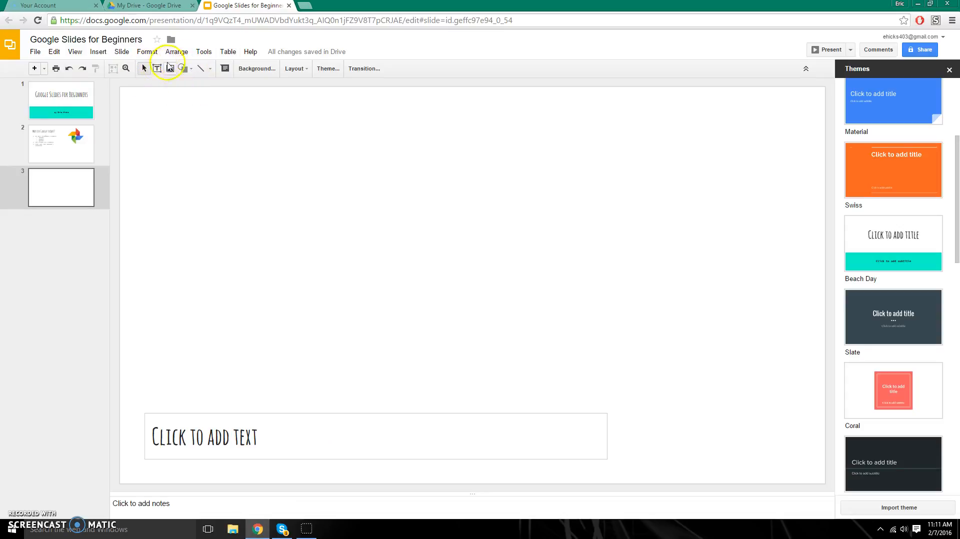
- Embed the YouTube video 'Tutorial: Google Slides' found by searching 'google slides tutorial'
click(108, 53)
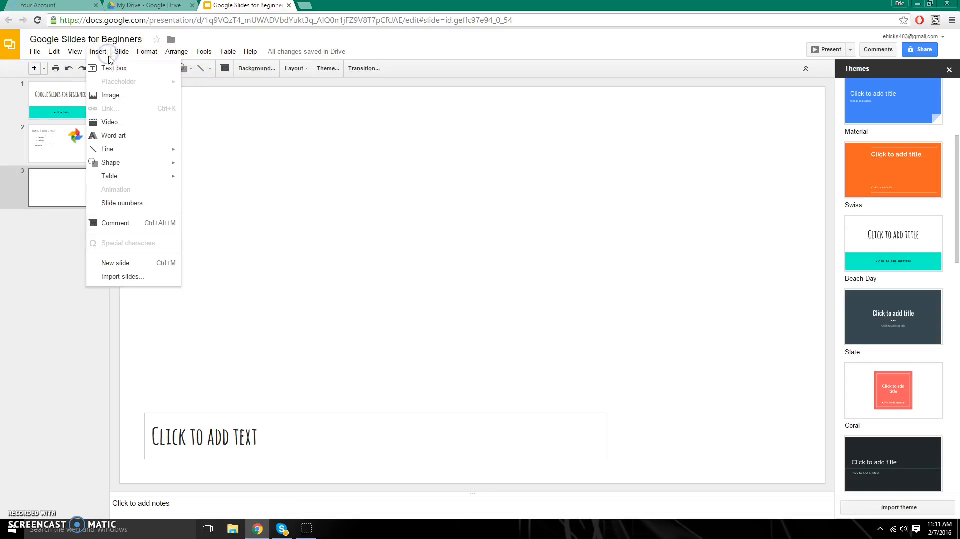
click(110, 122)
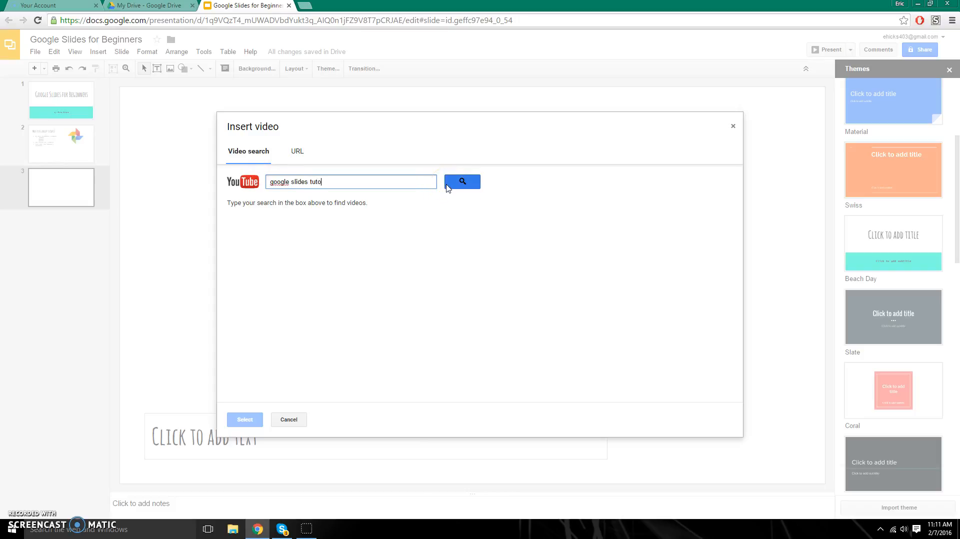
click(447, 185)
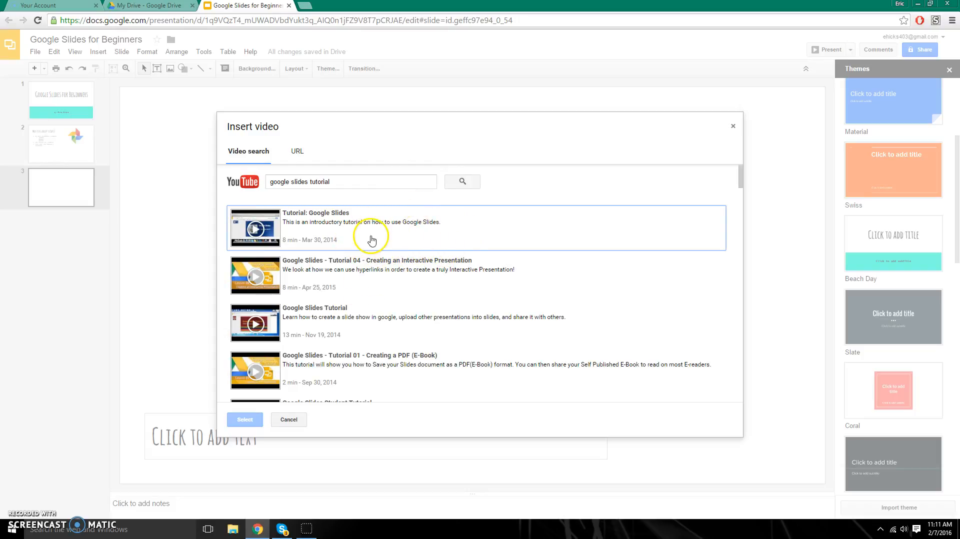
click(371, 239)
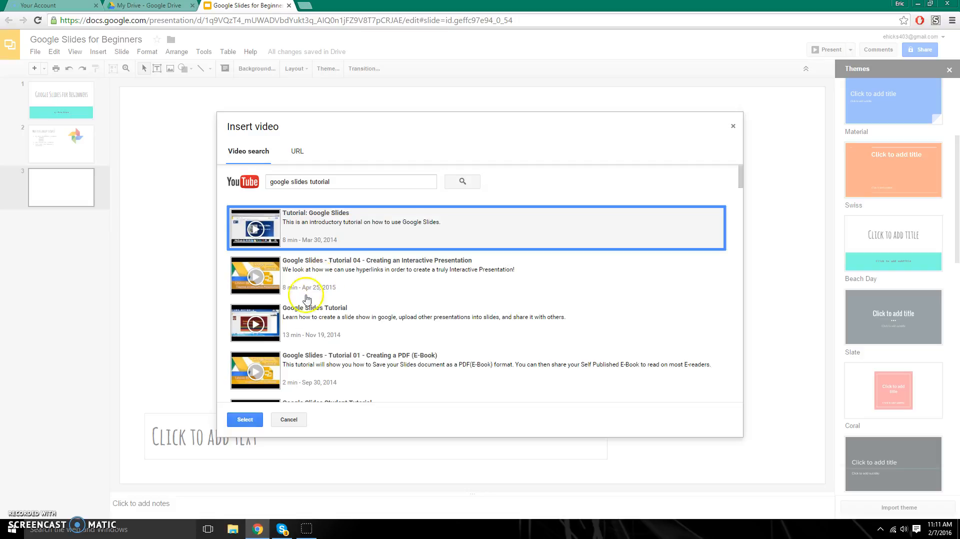
click(248, 420)
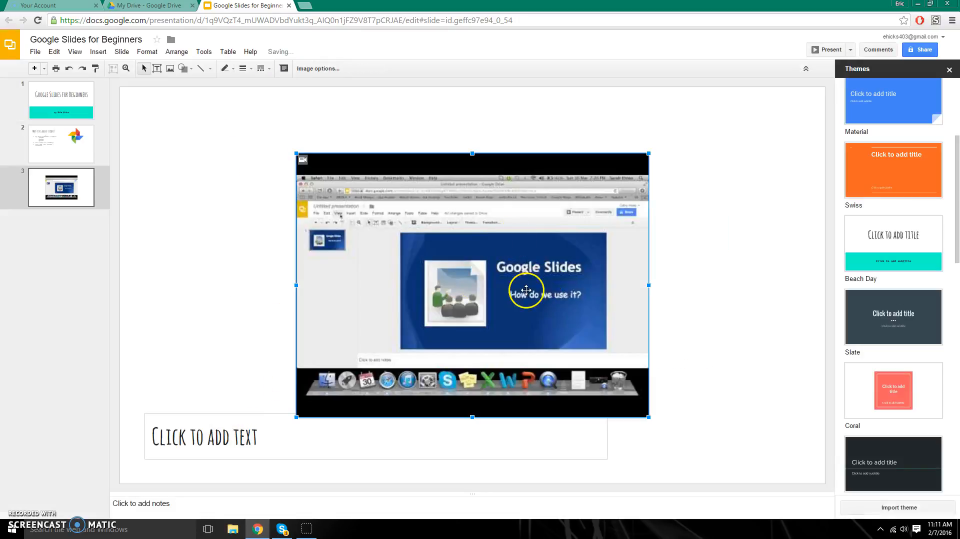
- Raise the video, caption slide 3 'For More Info. watch this Video', then return to slide 2
drag(508, 284, 508, 263)
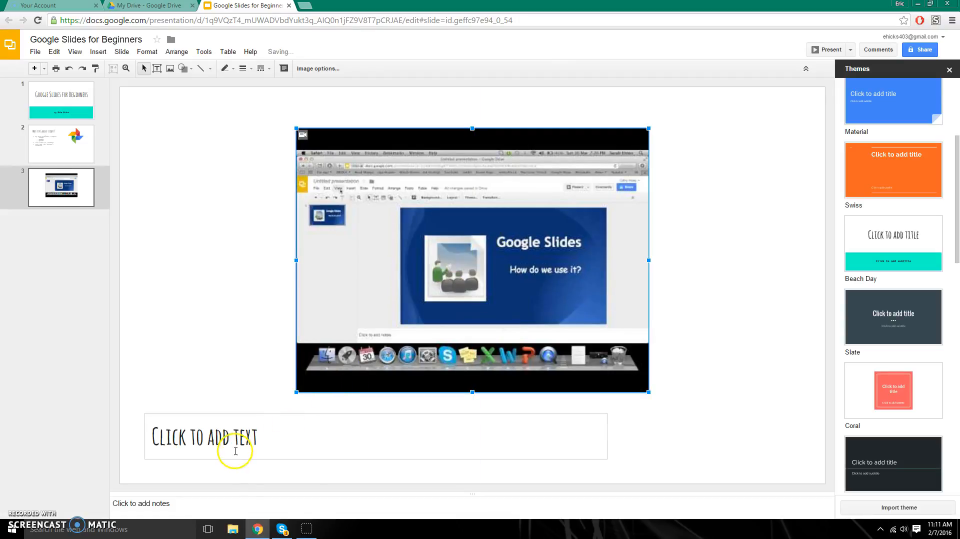
click(206, 433)
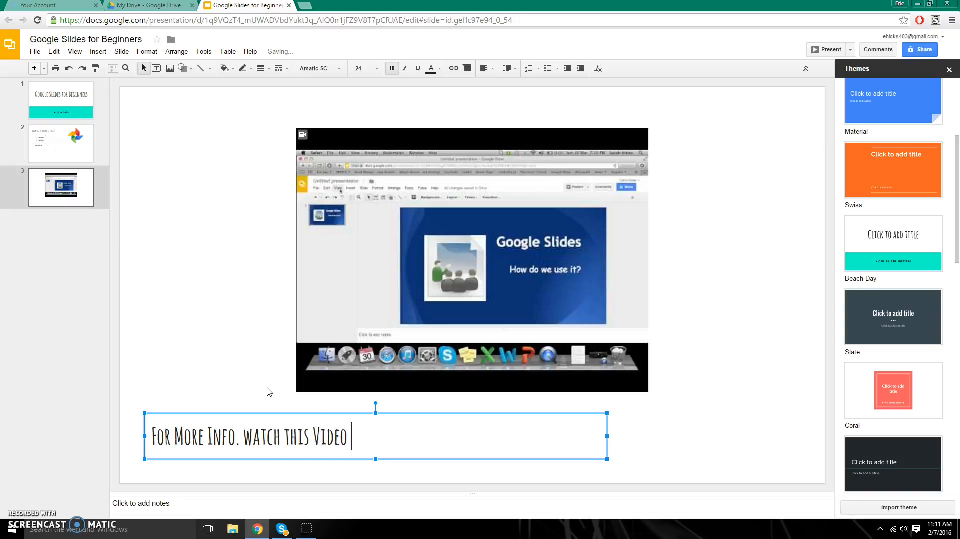
click(192, 282)
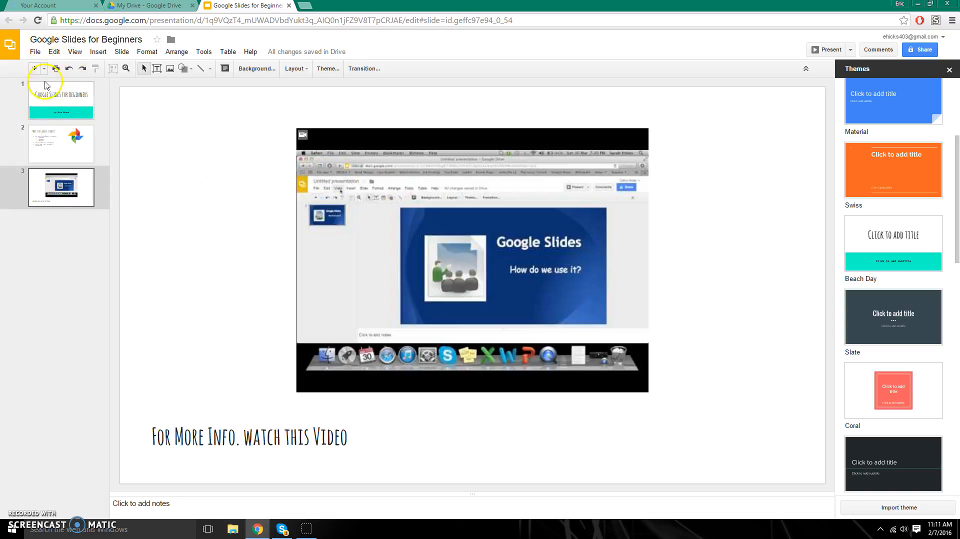
click(57, 154)
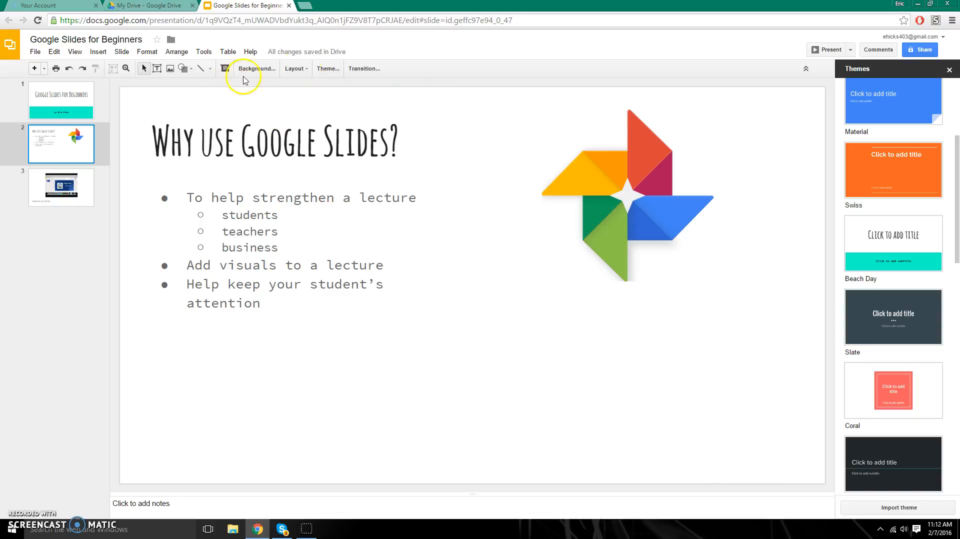
- In a new Chrome tab, search Google Images for 'computer gif'
click(305, 7)
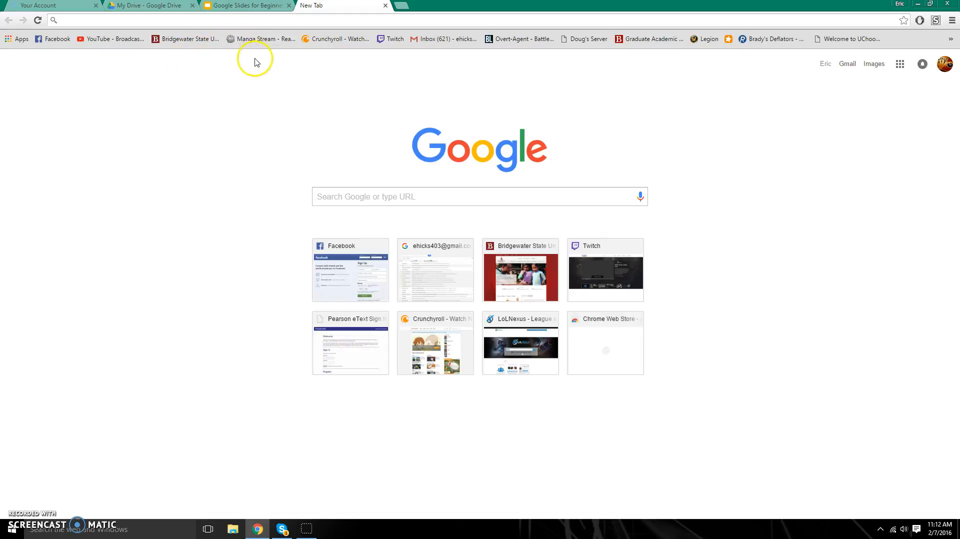
click(342, 198)
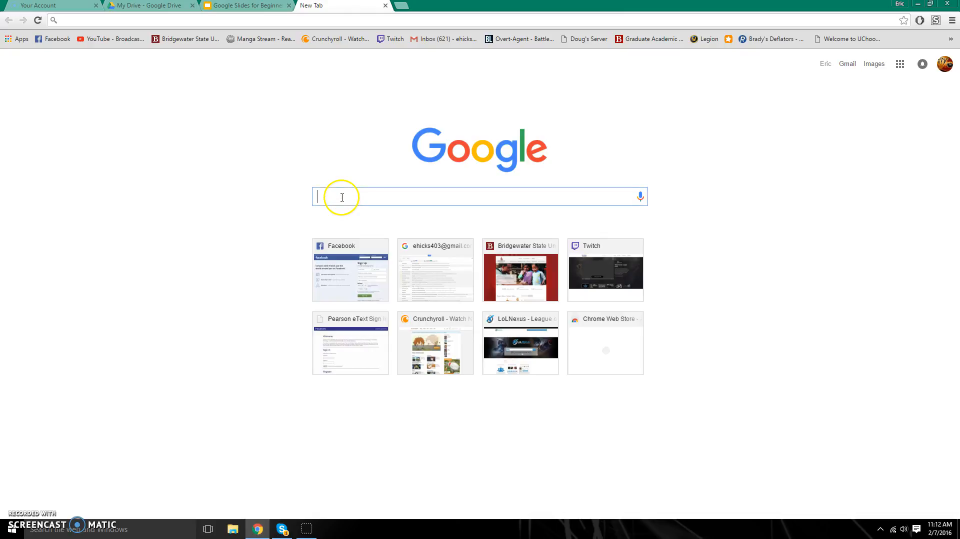
text(compu)
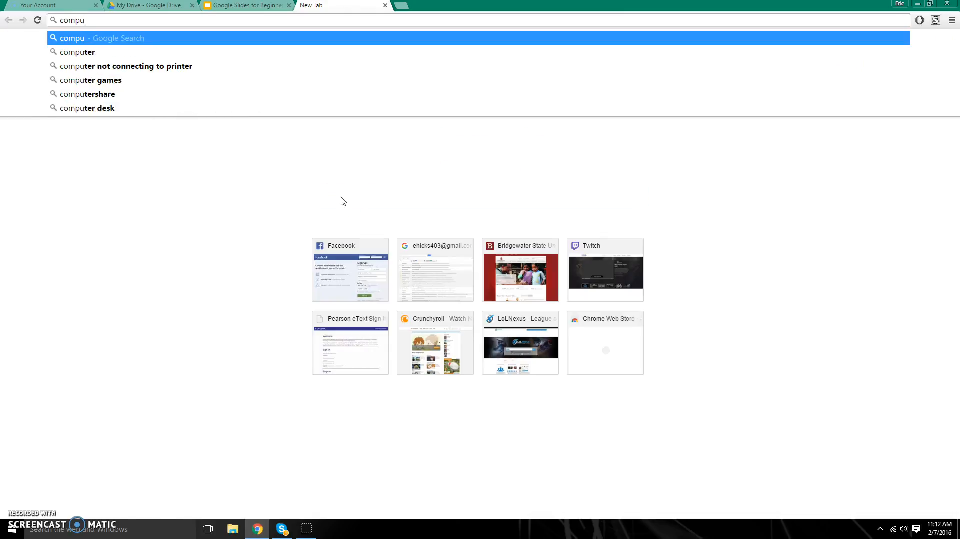
text(ter gif)
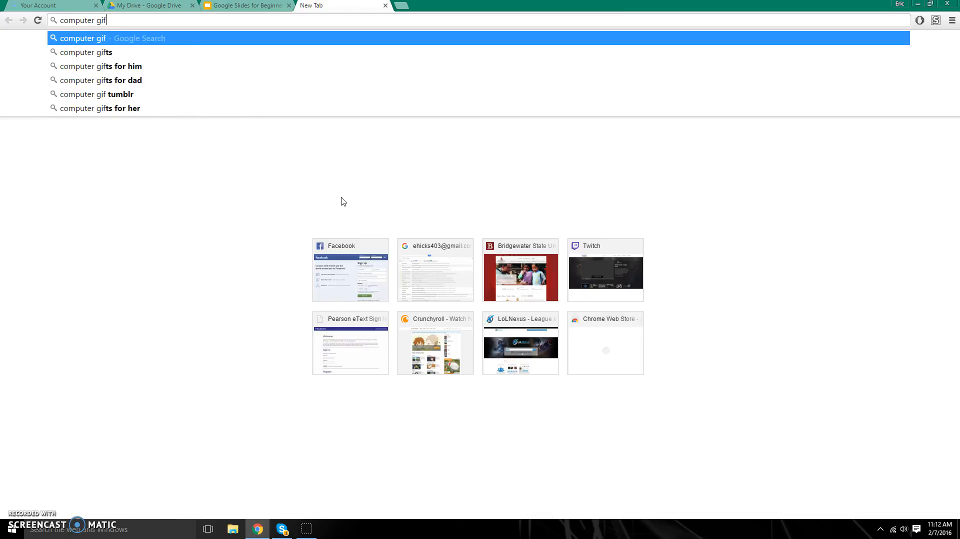
click(111, 38)
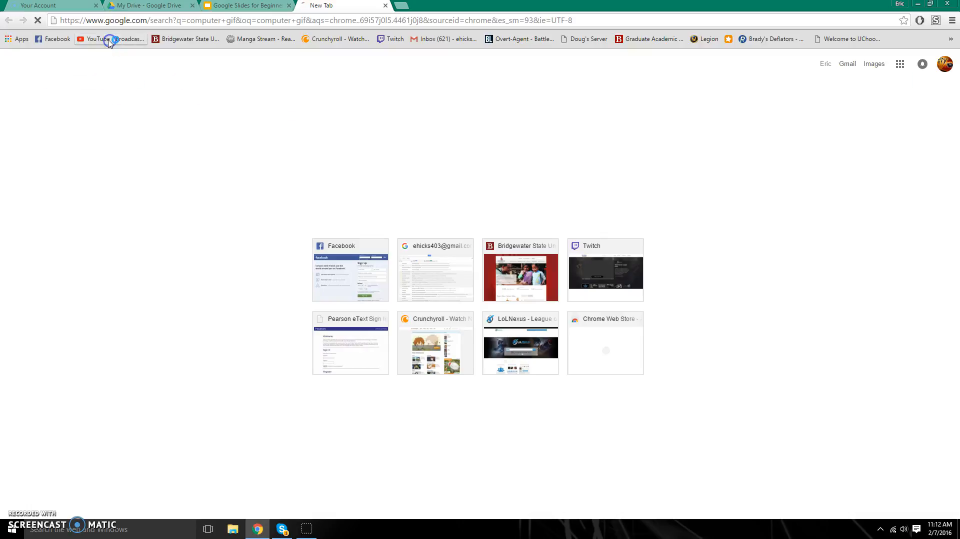
click(98, 78)
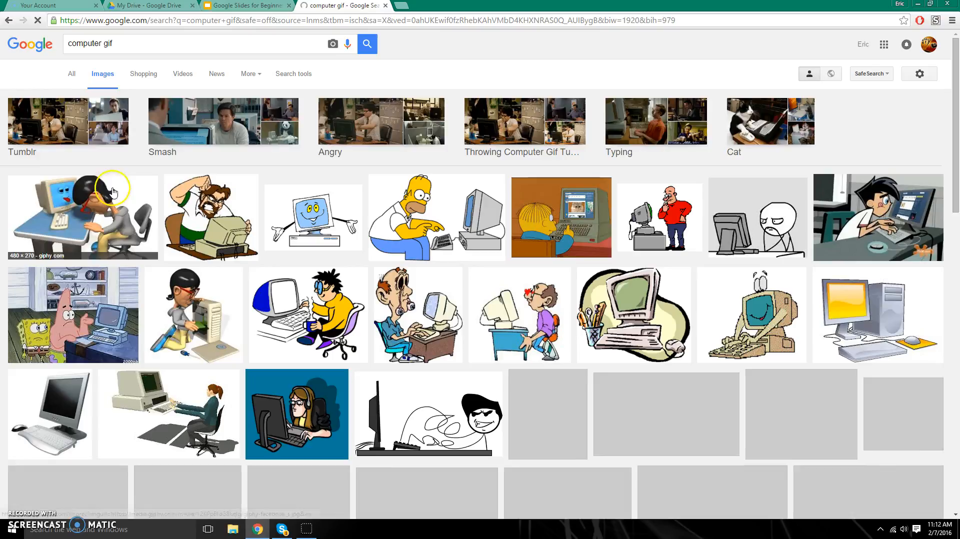
- Open the blue cartoon computer GIF, copy its image address, and return to Slides
click(87, 215)
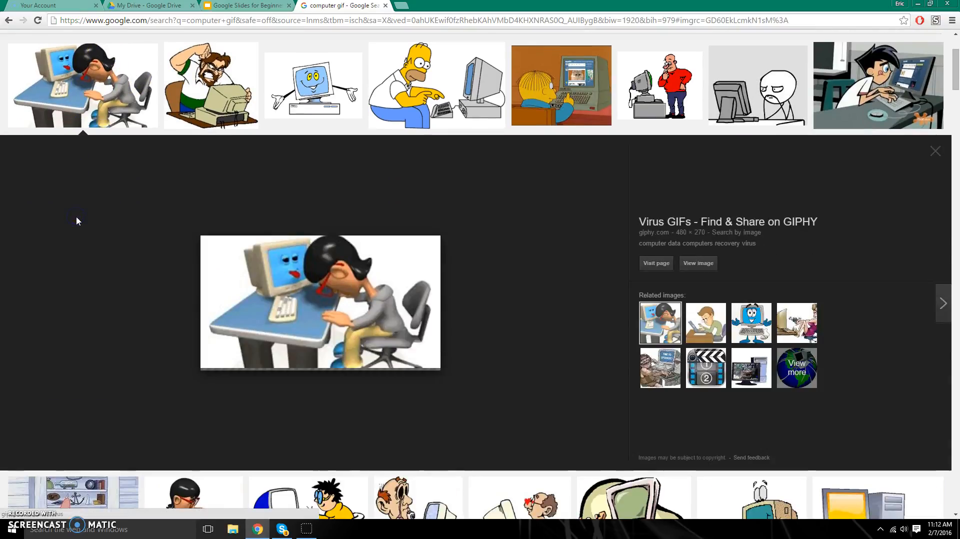
click(210, 90)
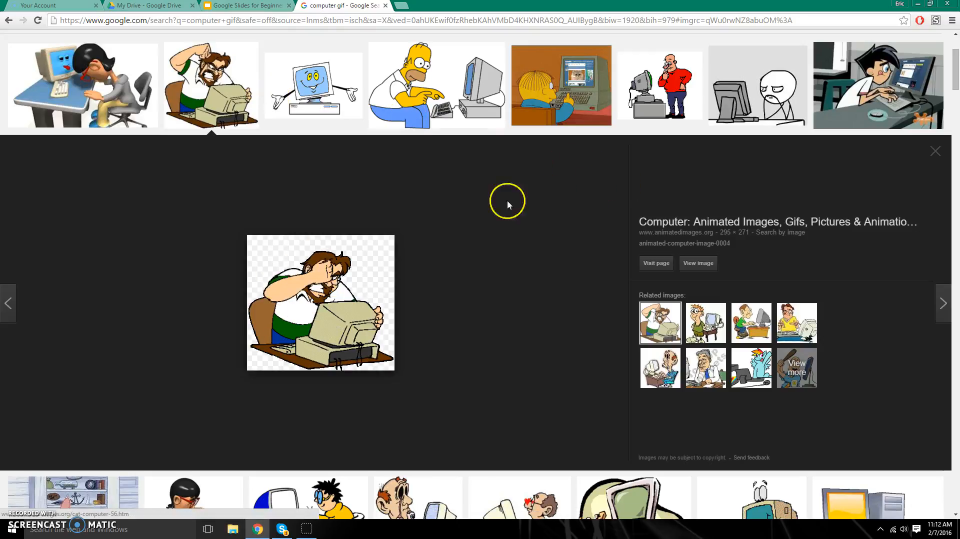
click(293, 111)
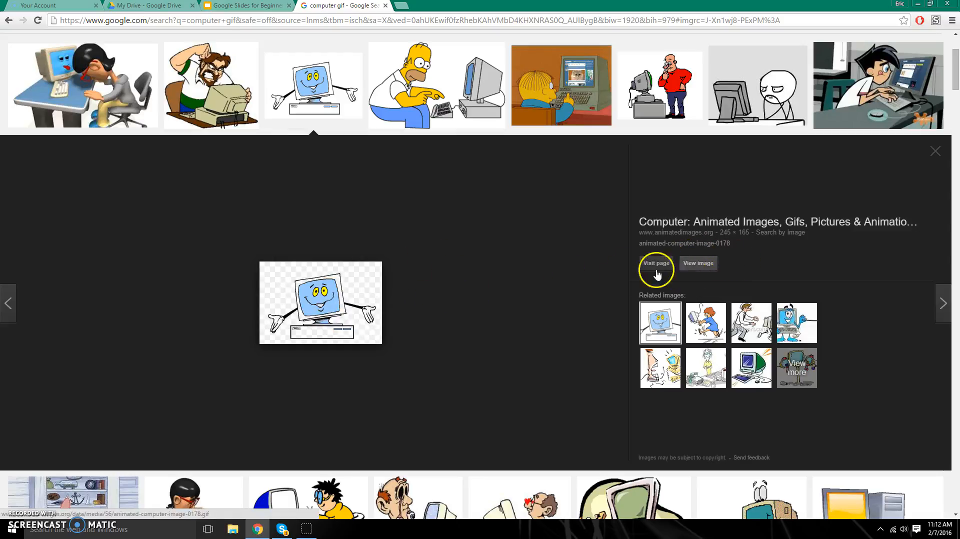
click(702, 265)
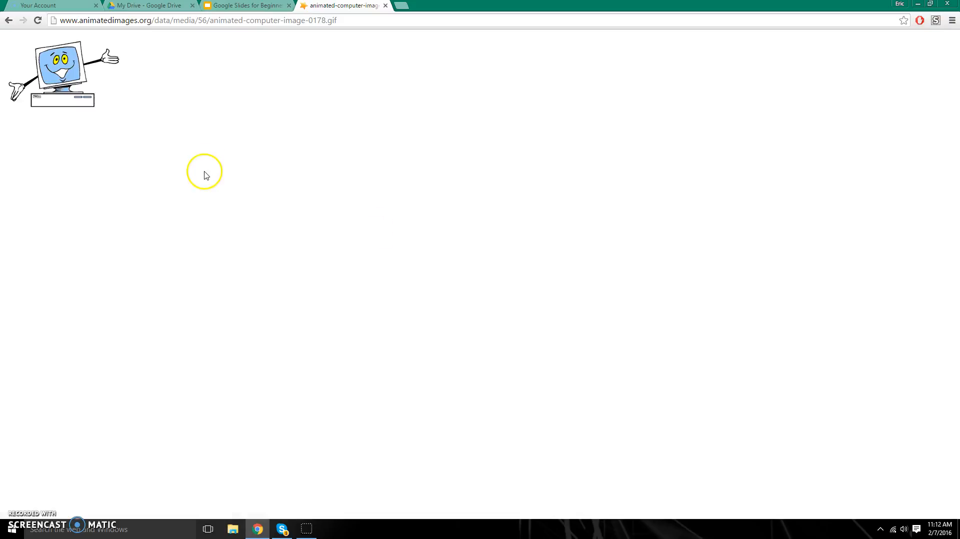
right_click(53, 72)
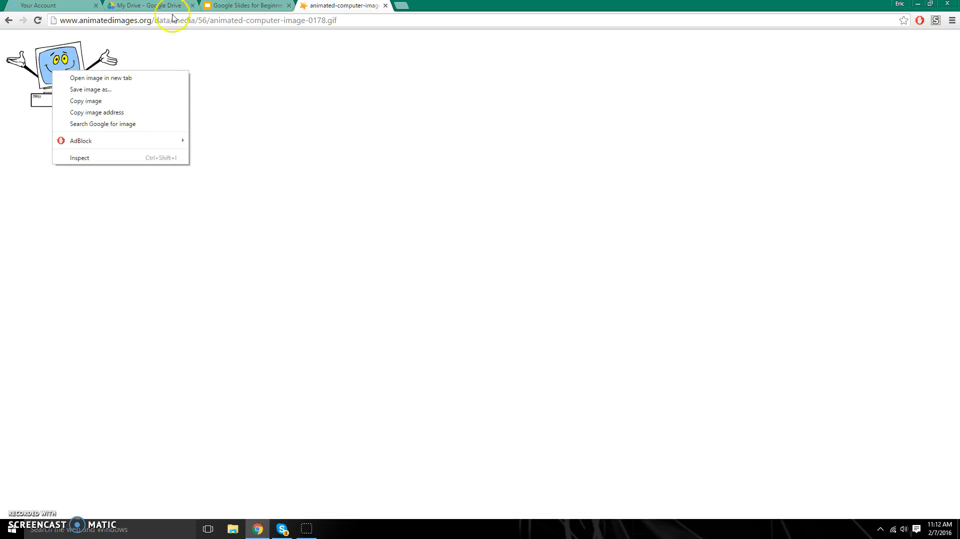
click(124, 114)
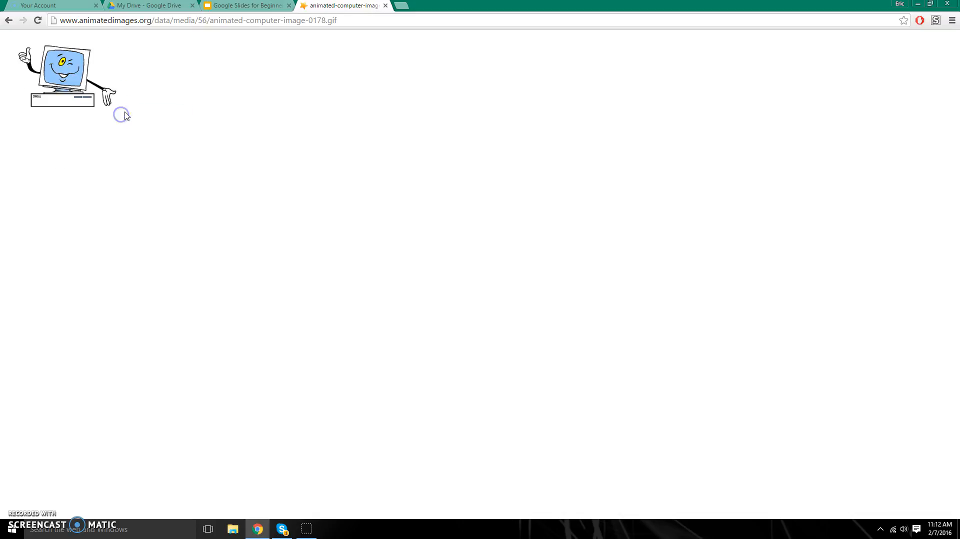
click(243, 7)
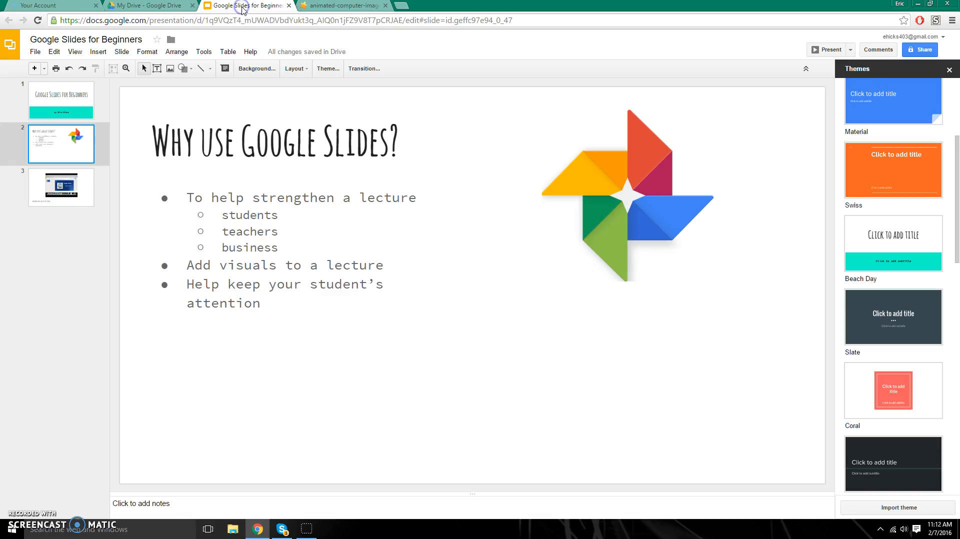
- Insert the animated computer GIF onto slide 2 by pasting its image URL
click(104, 56)
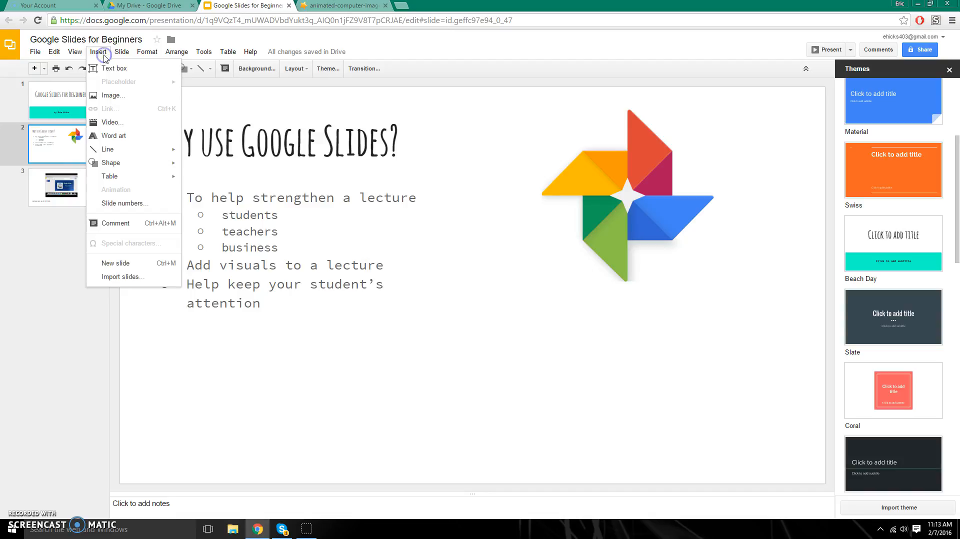
click(113, 94)
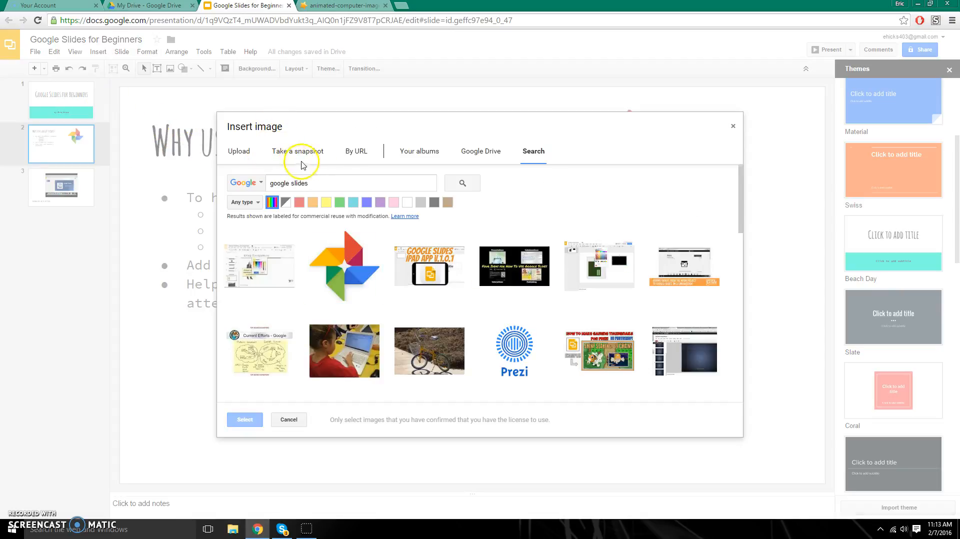
click(350, 154)
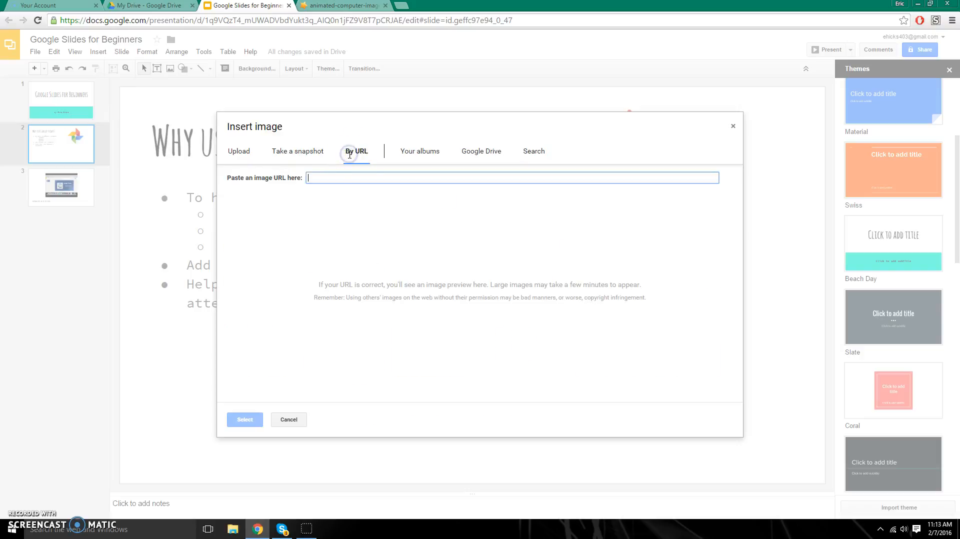
right_click(321, 179)
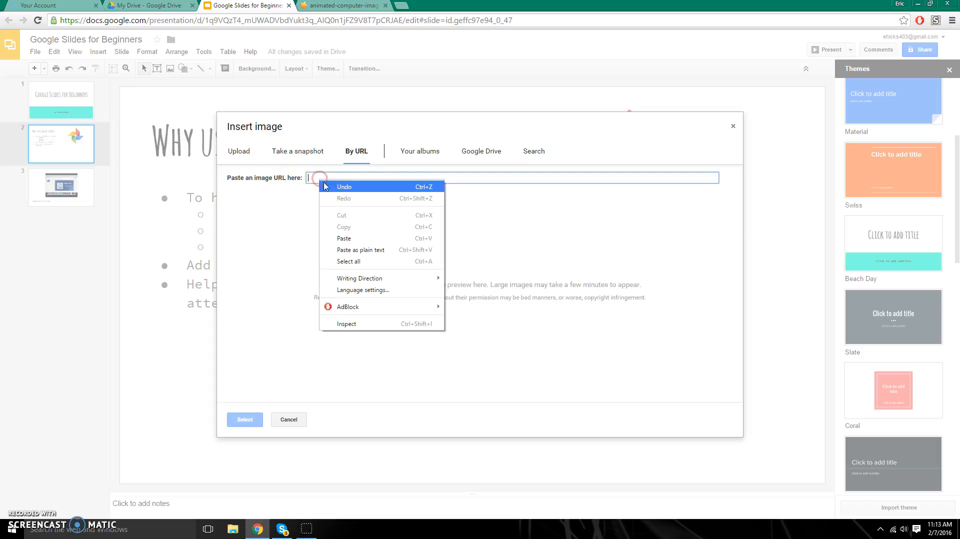
click(362, 239)
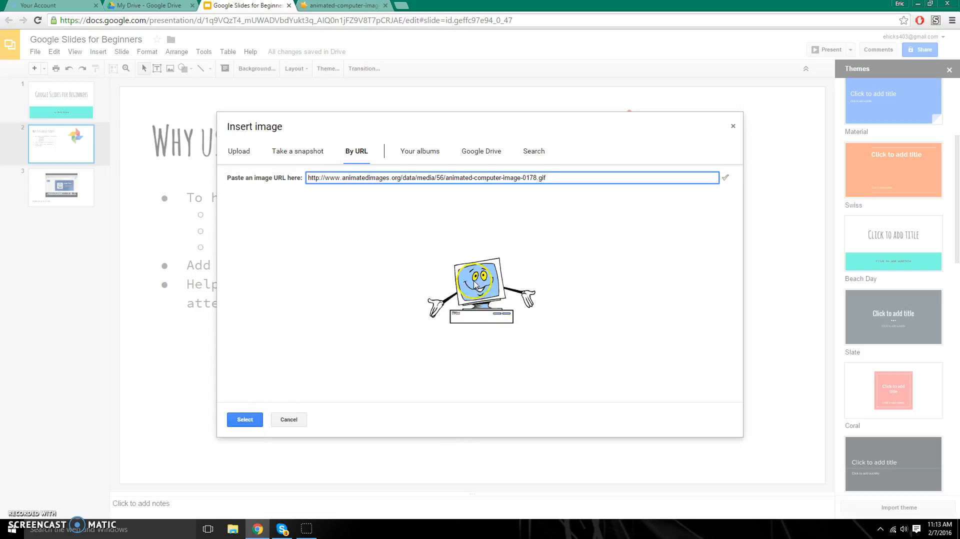
click(251, 420)
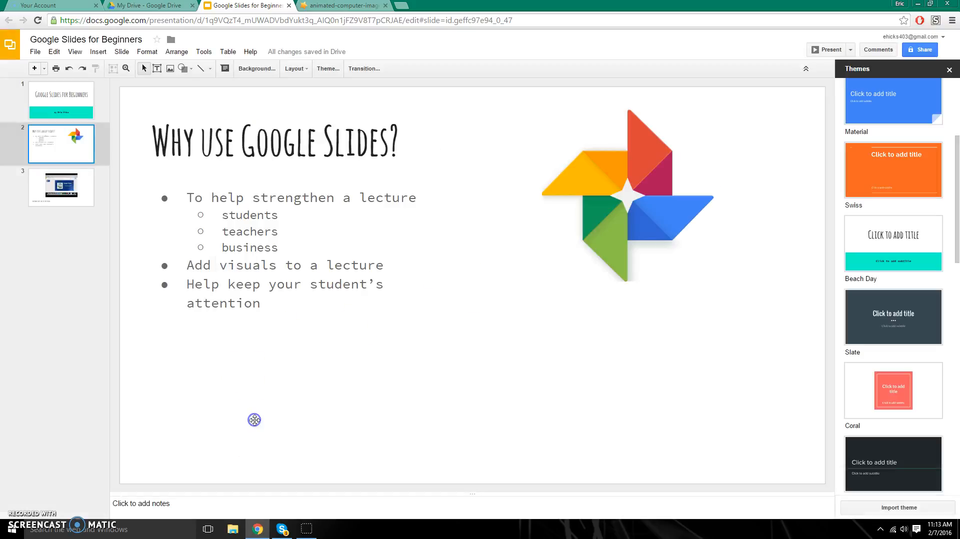
- Place the computer GIF at the lower right of slide 2, below the pinwheel
drag(493, 299, 651, 393)
drag(640, 400, 637, 400)
click(459, 367)
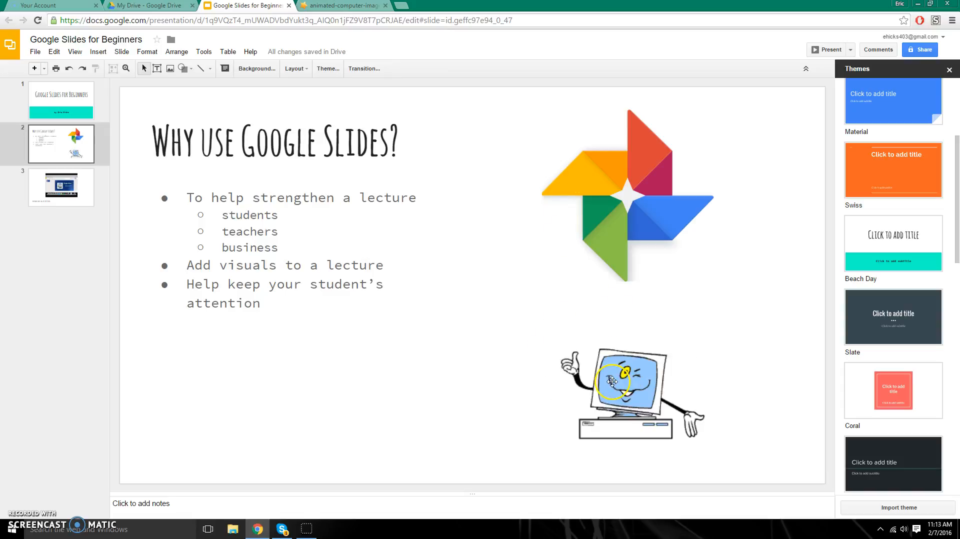
click(630, 392)
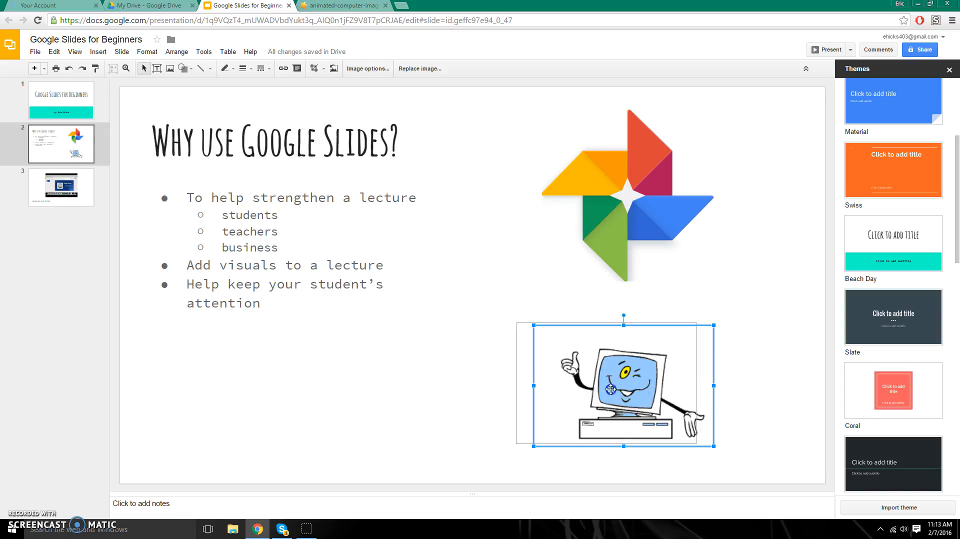